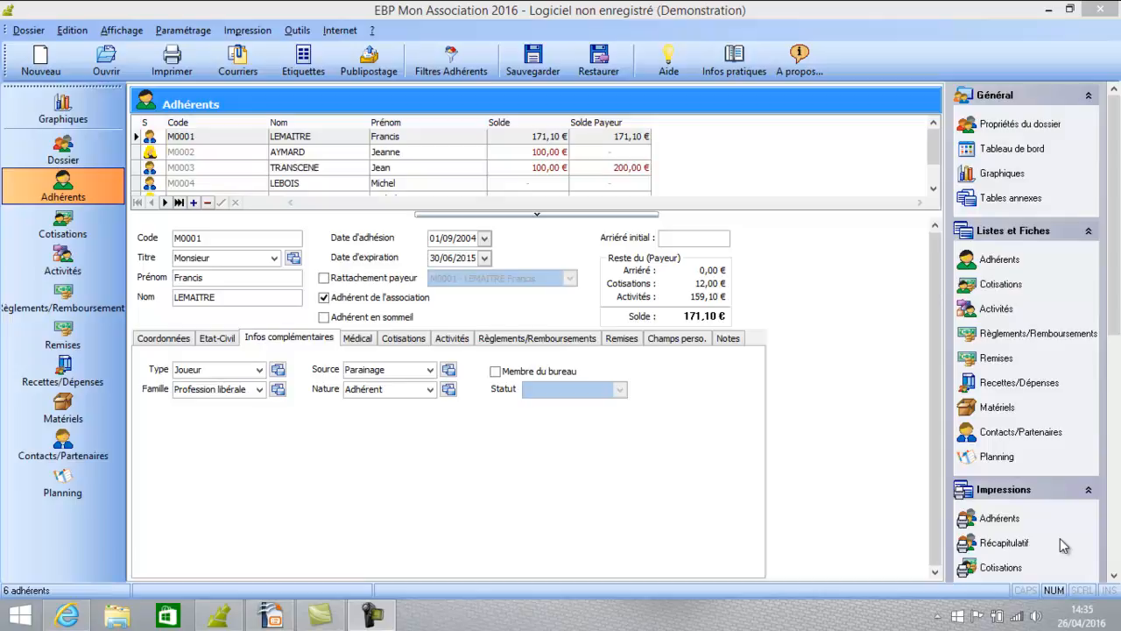
Look at the checkbook settings (Chéquiers) and close them without adding a checkbook
{"action": "left_click", "coordinate": [185, 31]}
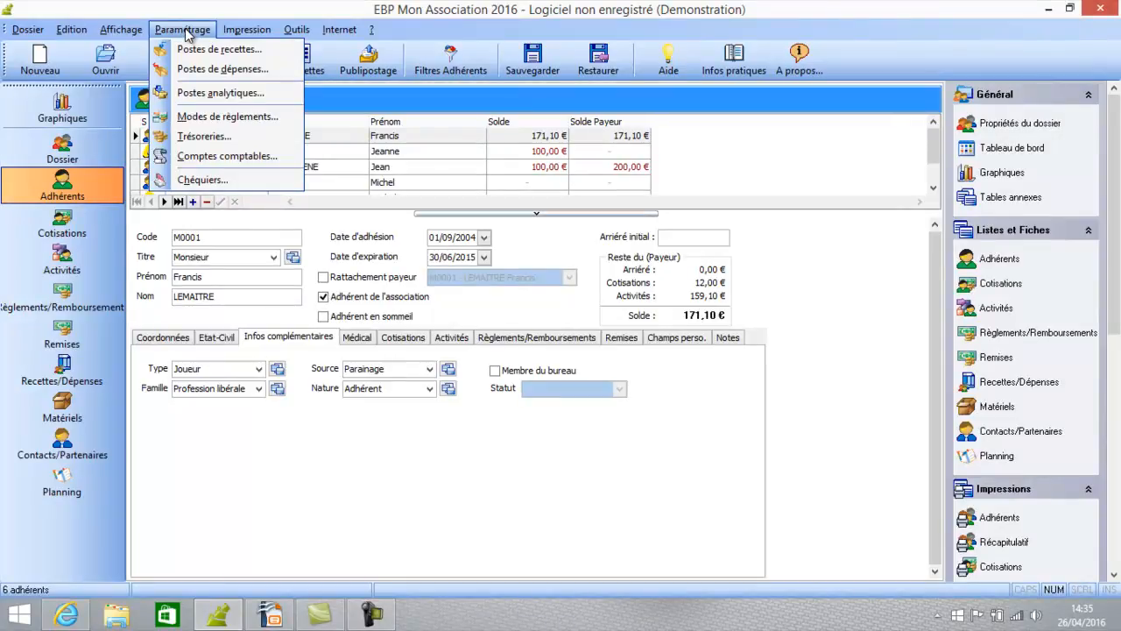
{"action": "left_click", "coordinate": [199, 180]}
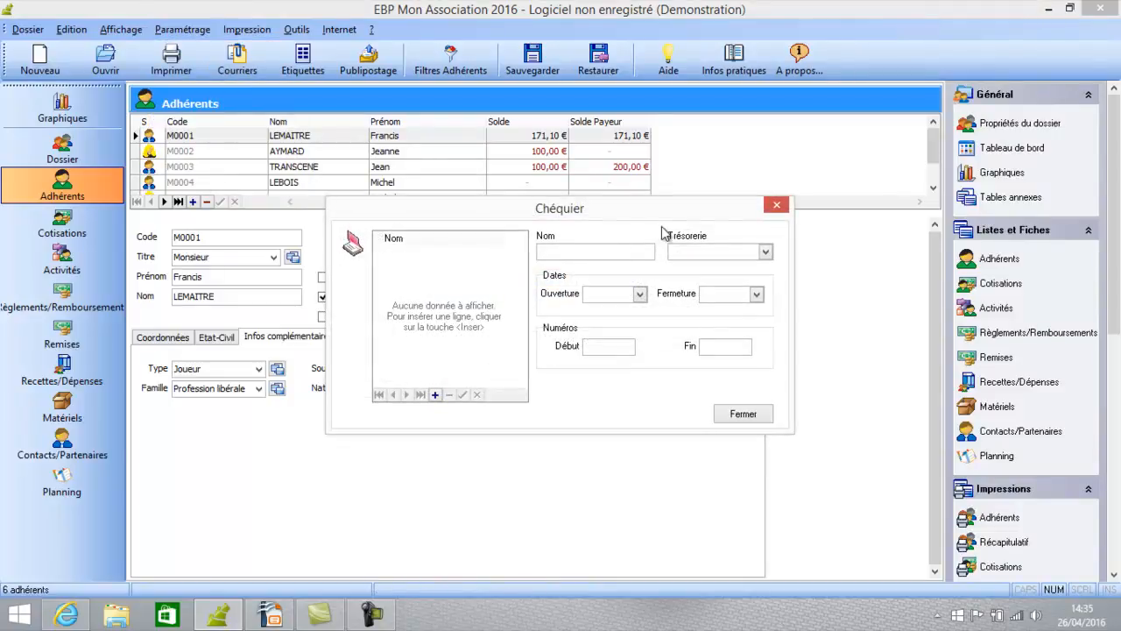
{"action": "left_click", "coordinate": [741, 414]}
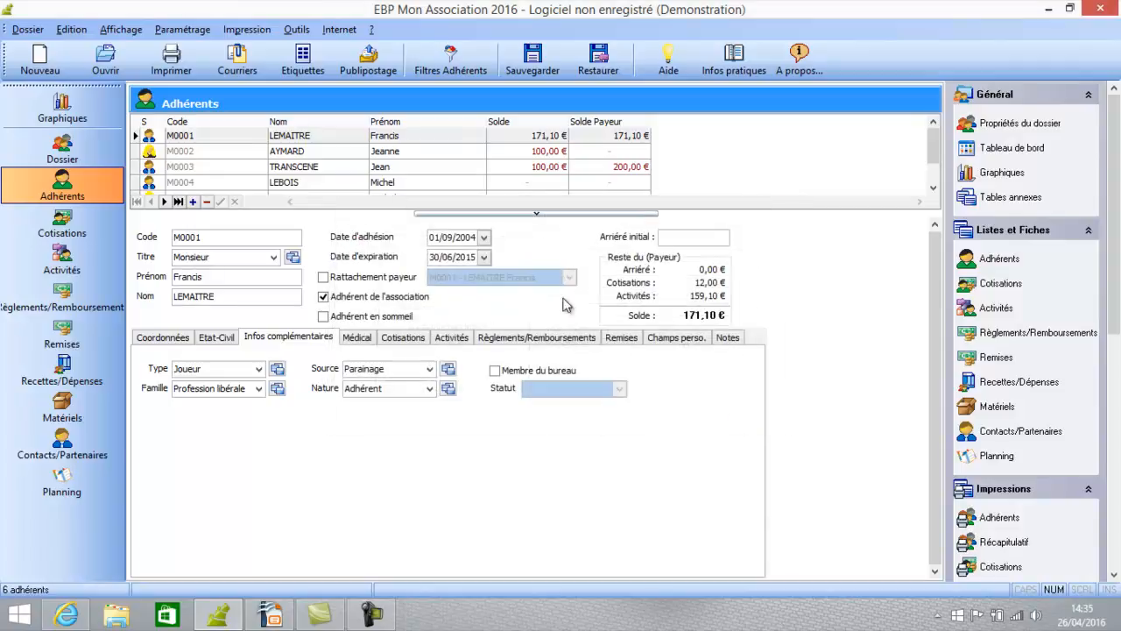
Display the Loi 1901 associations chart of accounts beside the file's own chart and select its account 1024
{"action": "left_click", "coordinate": [181, 31]}
{"action": "left_click", "coordinate": [183, 155]}
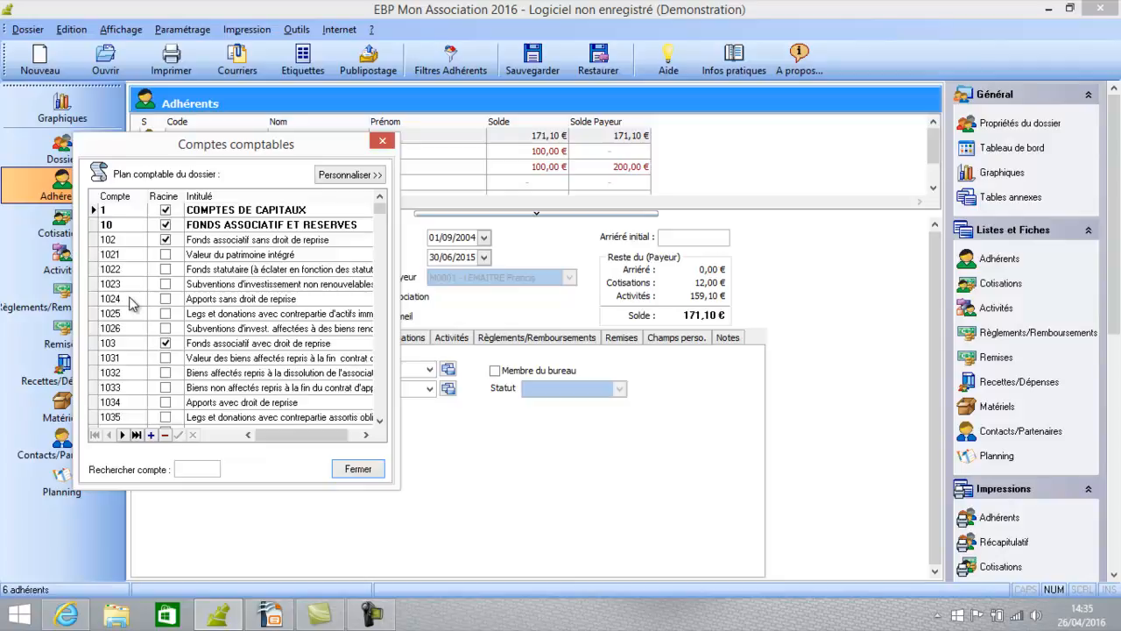
{"action": "left_click", "coordinate": [340, 177]}
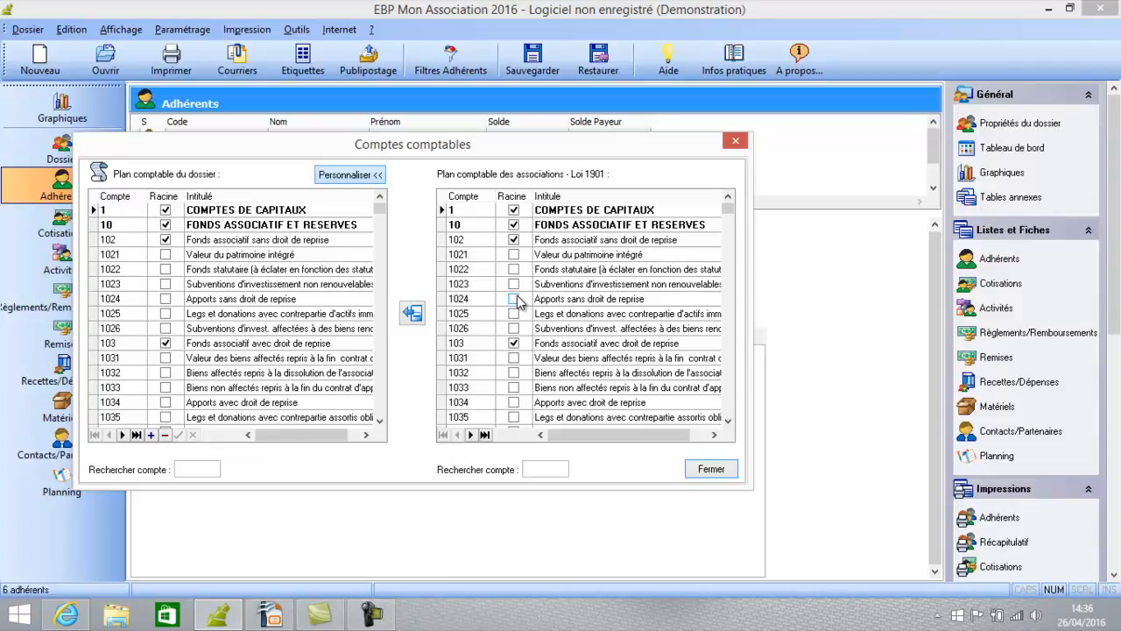
{"action": "left_click", "coordinate": [514, 304]}
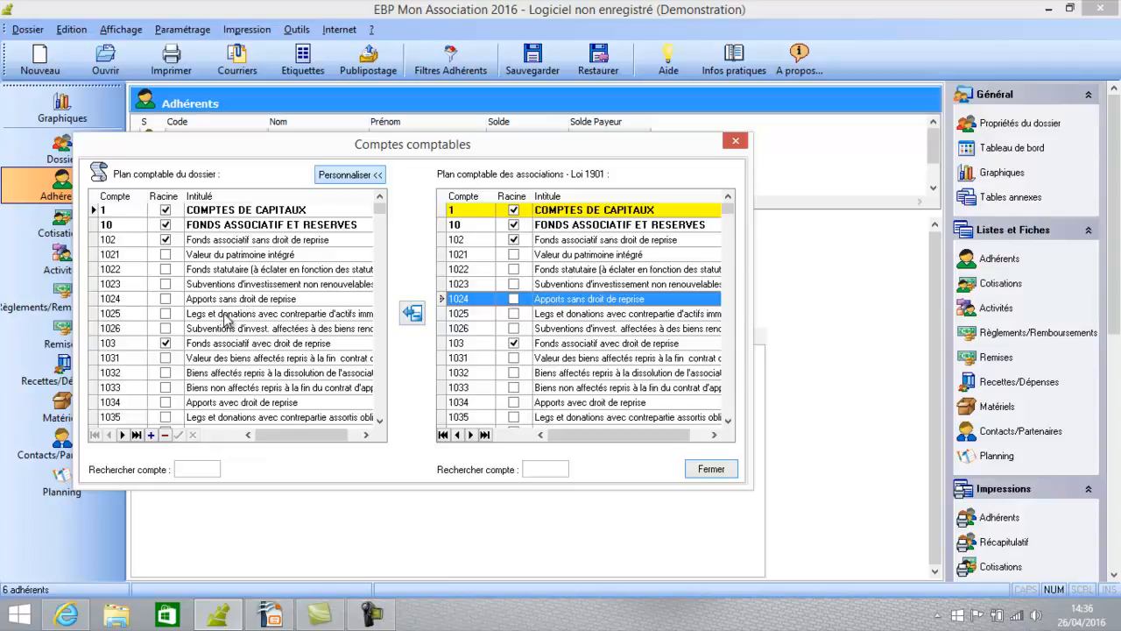
Add account 6268 titled "Tléphone" to the file's chart of accounts and save it on closing
{"action": "left_click", "coordinate": [150, 435]}
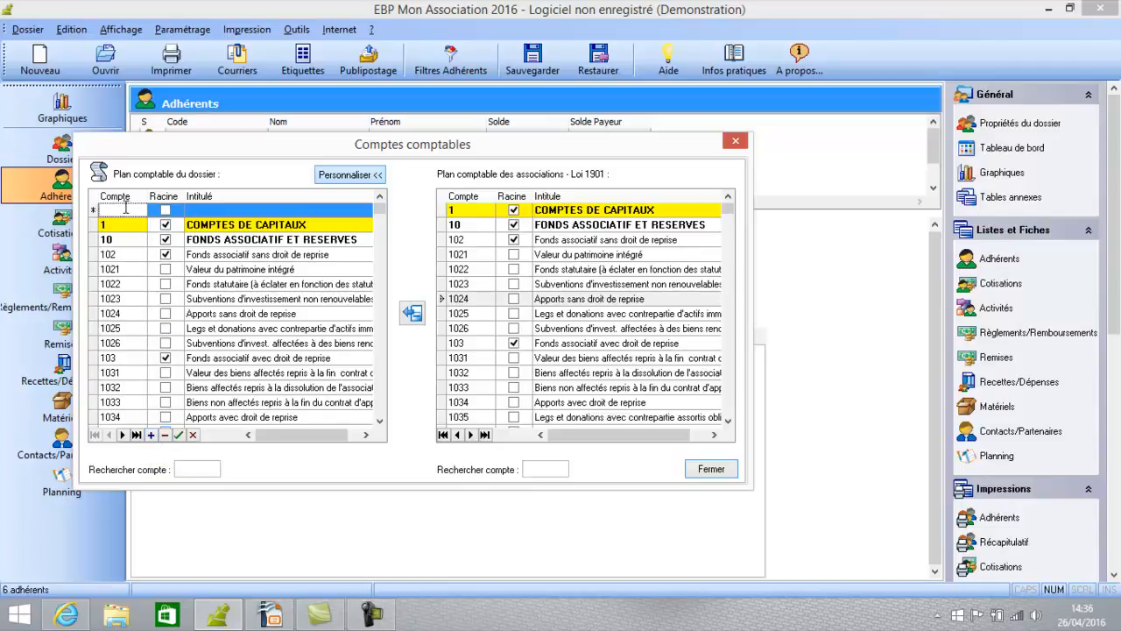
{"action": "key", "text": "Caps_Lock"}
{"action": "type", "text": "6268"}
{"action": "key", "text": "Tab"}
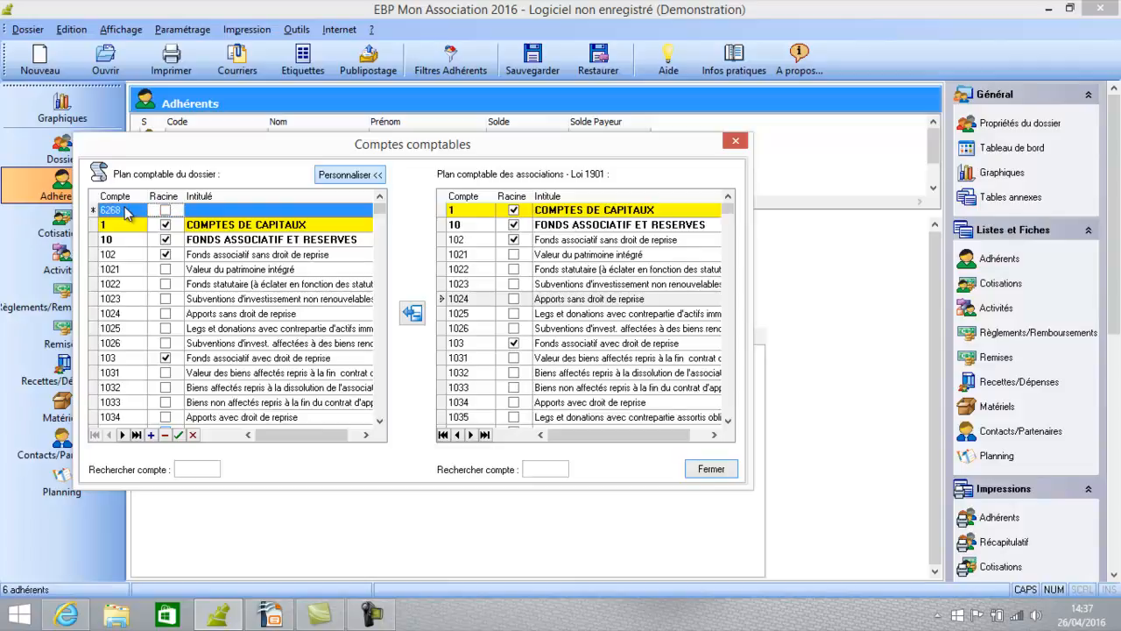
{"action": "left_click", "coordinate": [226, 211]}
{"action": "type", "text": "t"}
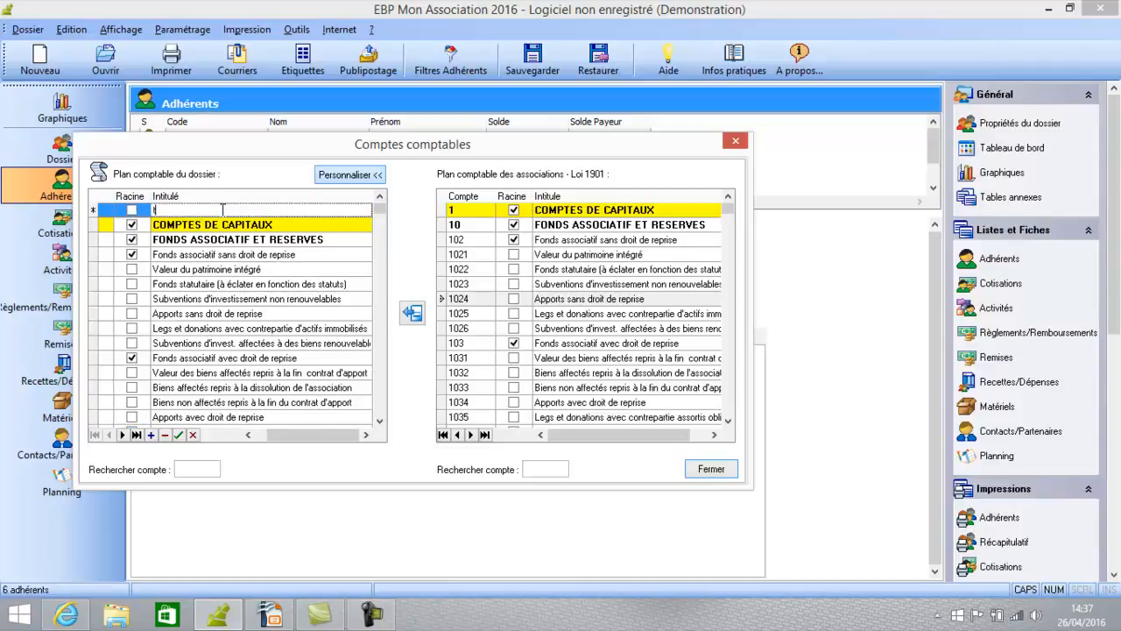
{"action": "type", "text": "2L2phone"}
{"action": "key", "text": "Return"}
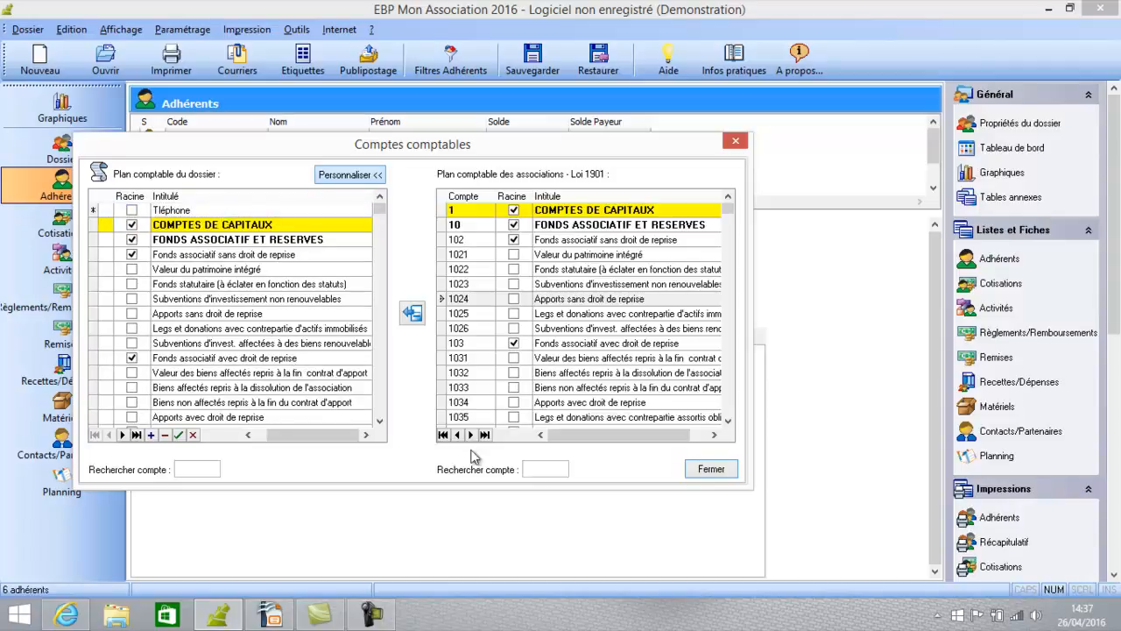
{"action": "left_click", "coordinate": [711, 471]}
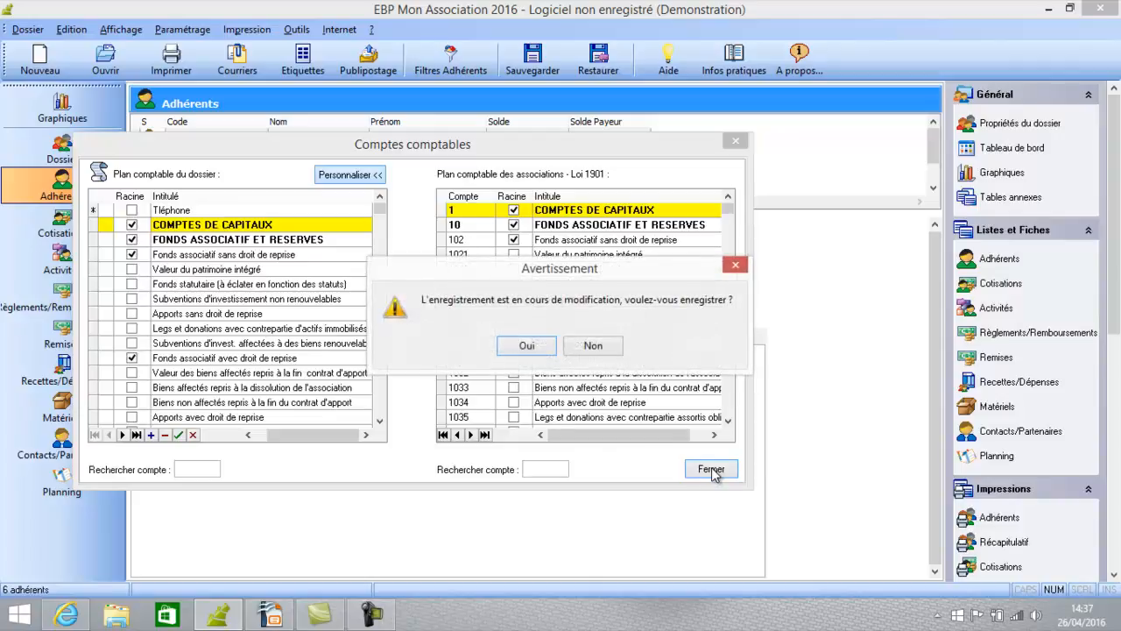
{"action": "left_click", "coordinate": [524, 347]}
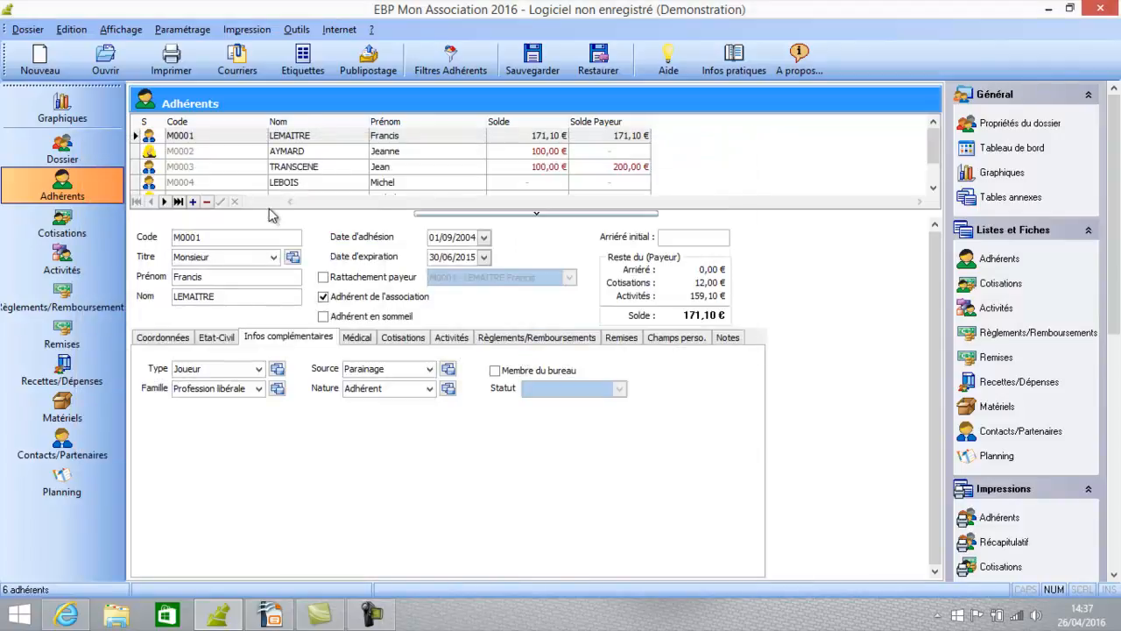
Review the BQ treasury, choosing 512 Banques as its account, and view the CA treasury's details
{"action": "left_click", "coordinate": [184, 30]}
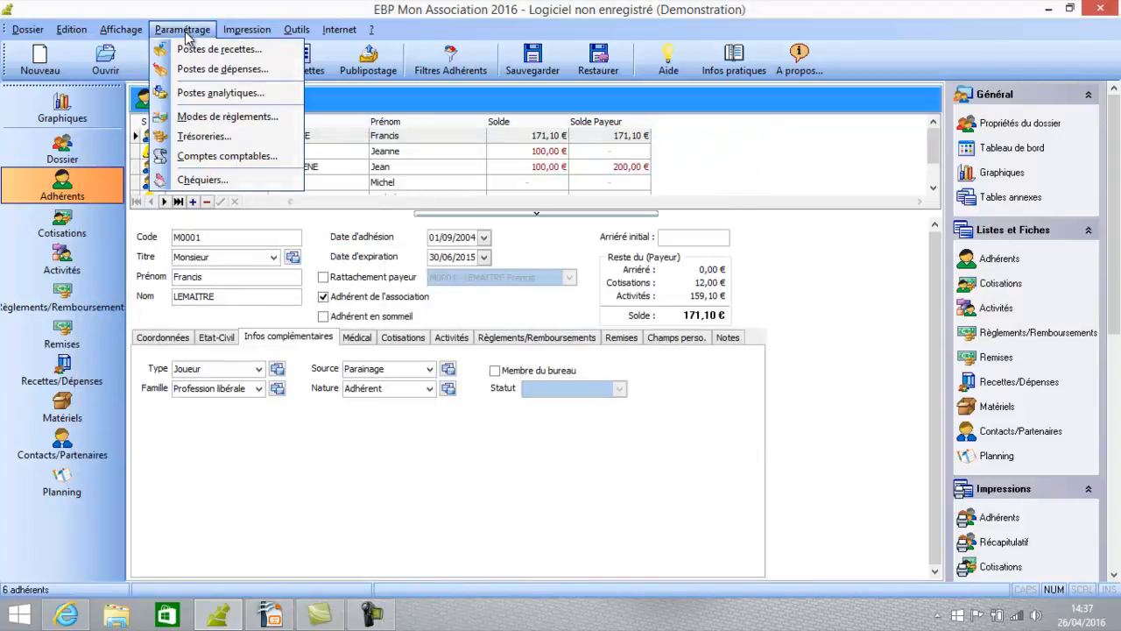
{"action": "left_click", "coordinate": [186, 136]}
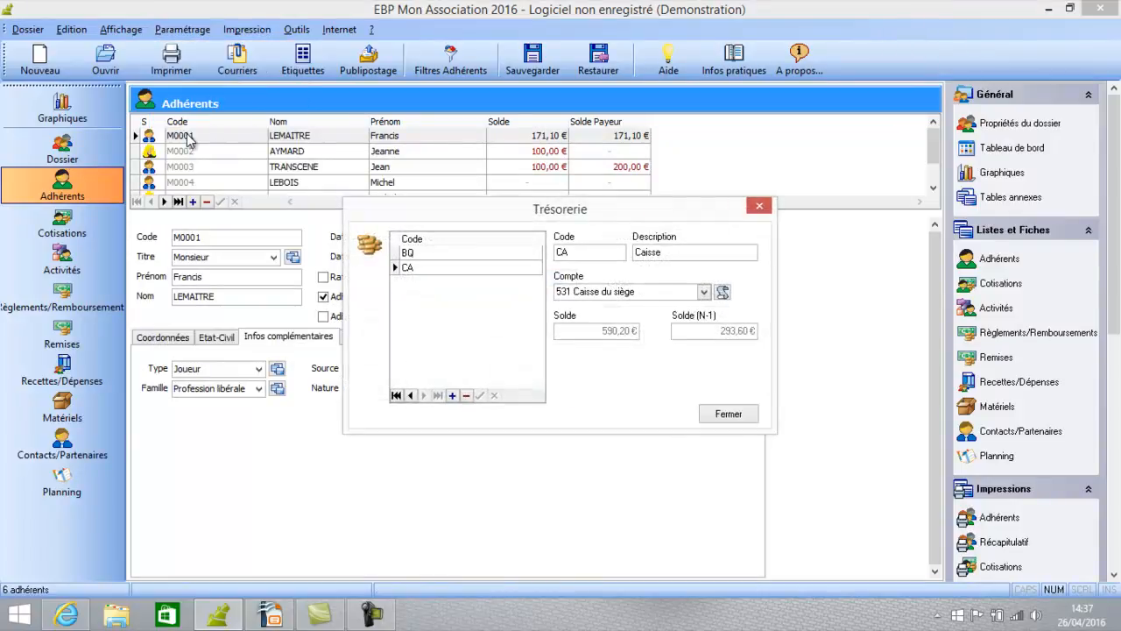
{"action": "left_click", "coordinate": [429, 254]}
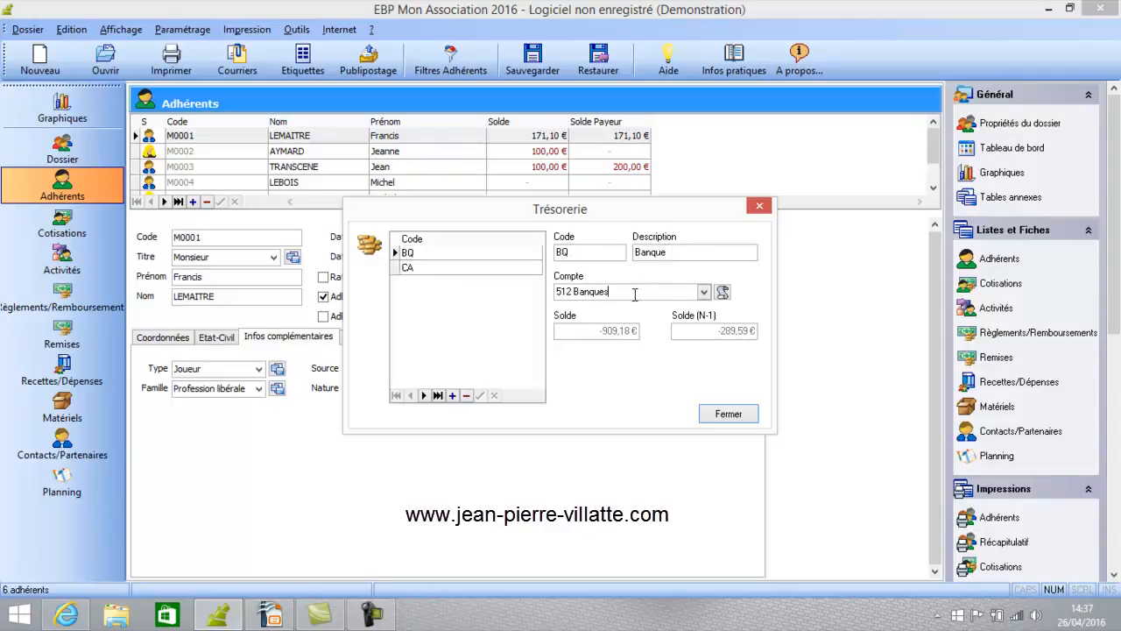
{"action": "left_click", "coordinate": [704, 291]}
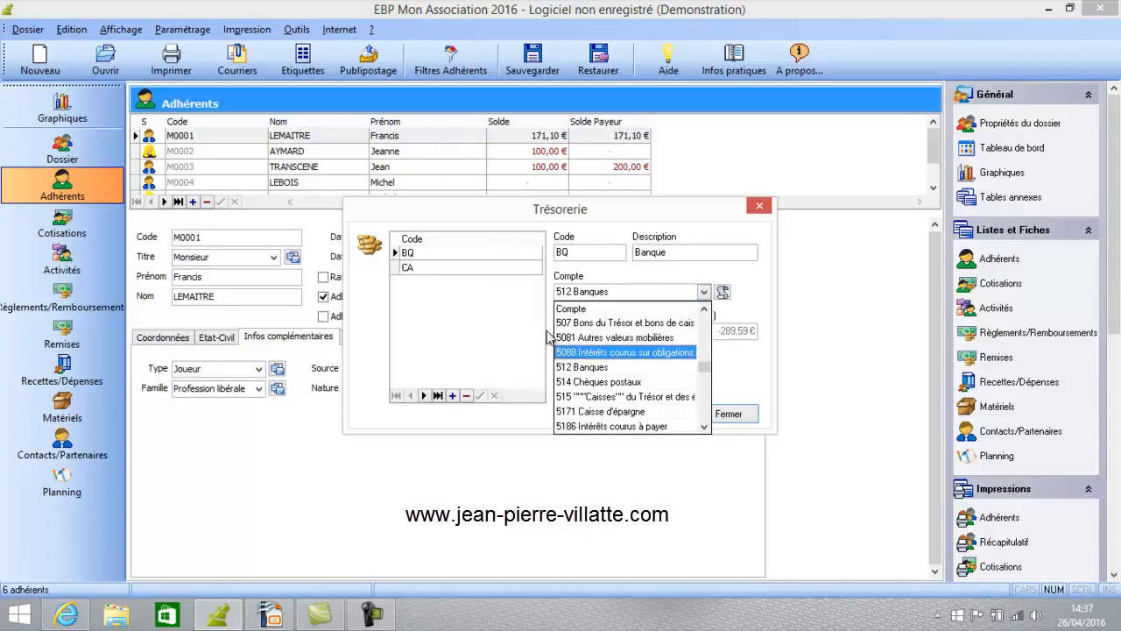
{"action": "left_click", "coordinate": [585, 367]}
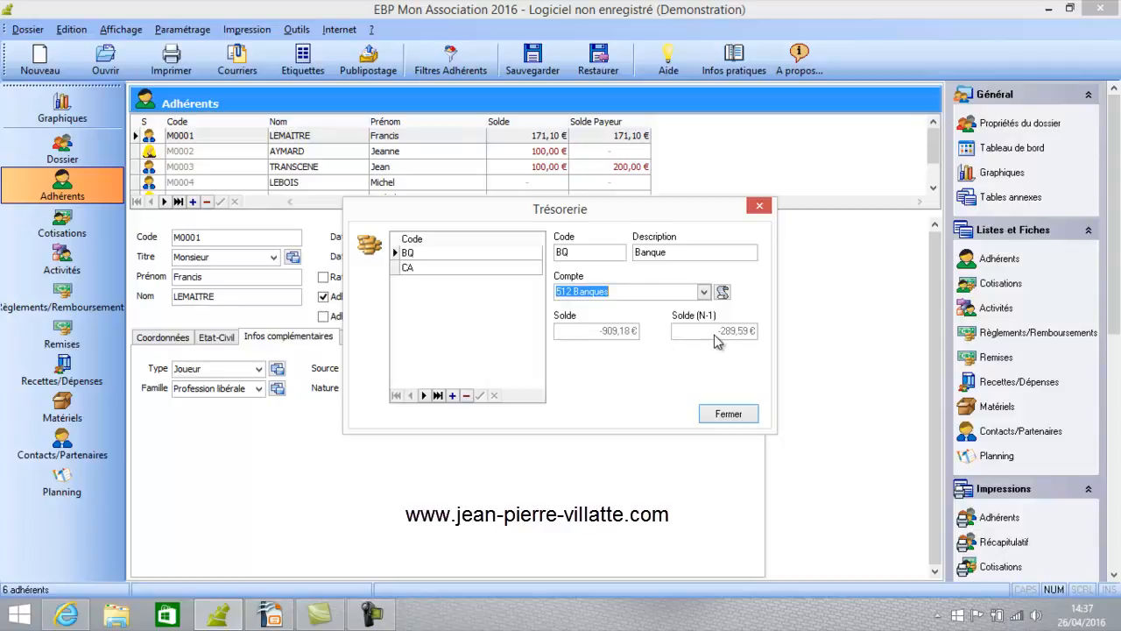
{"action": "left_click", "coordinate": [441, 268]}
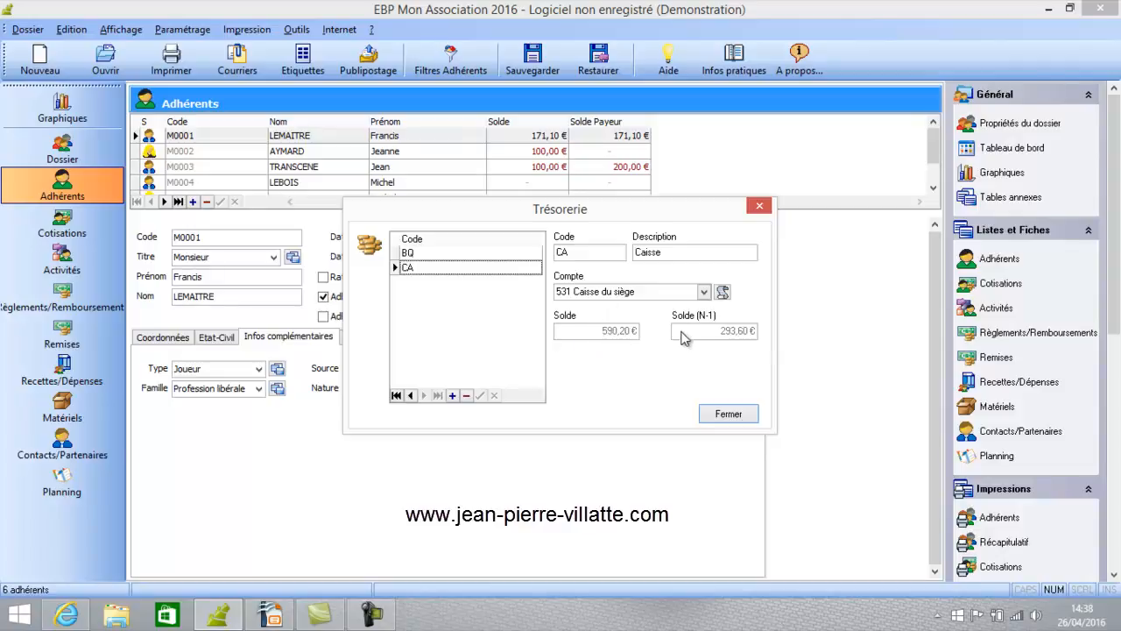
{"action": "left_click", "coordinate": [728, 414]}
Review the CHQ payment method, choosing BQ as its treasury
{"action": "left_click", "coordinate": [184, 30]}
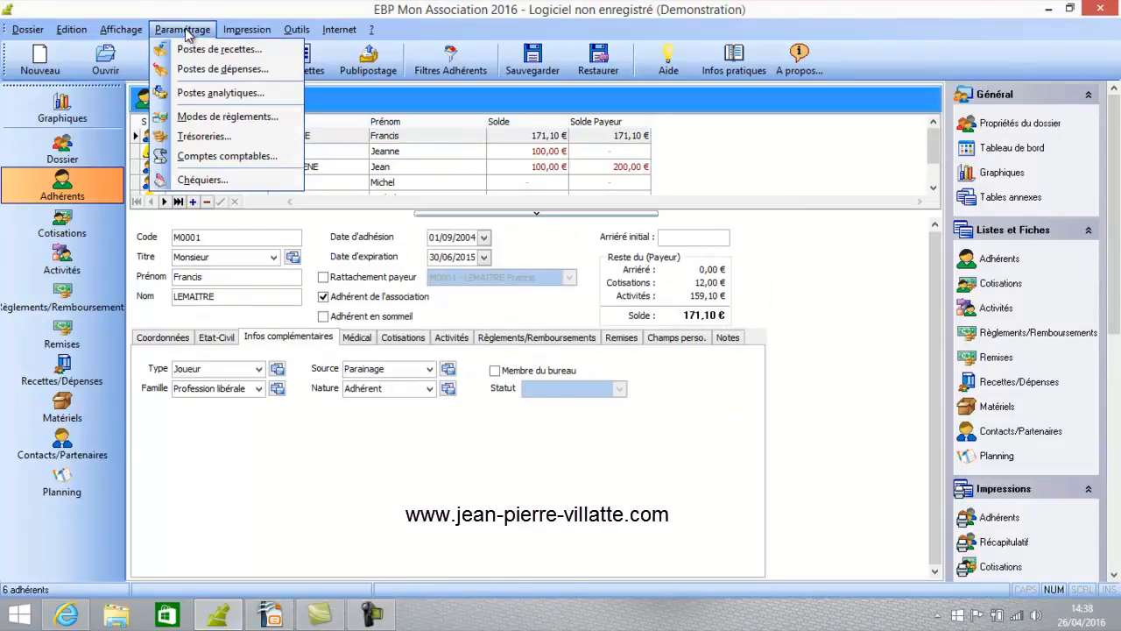
{"action": "left_click", "coordinate": [208, 124]}
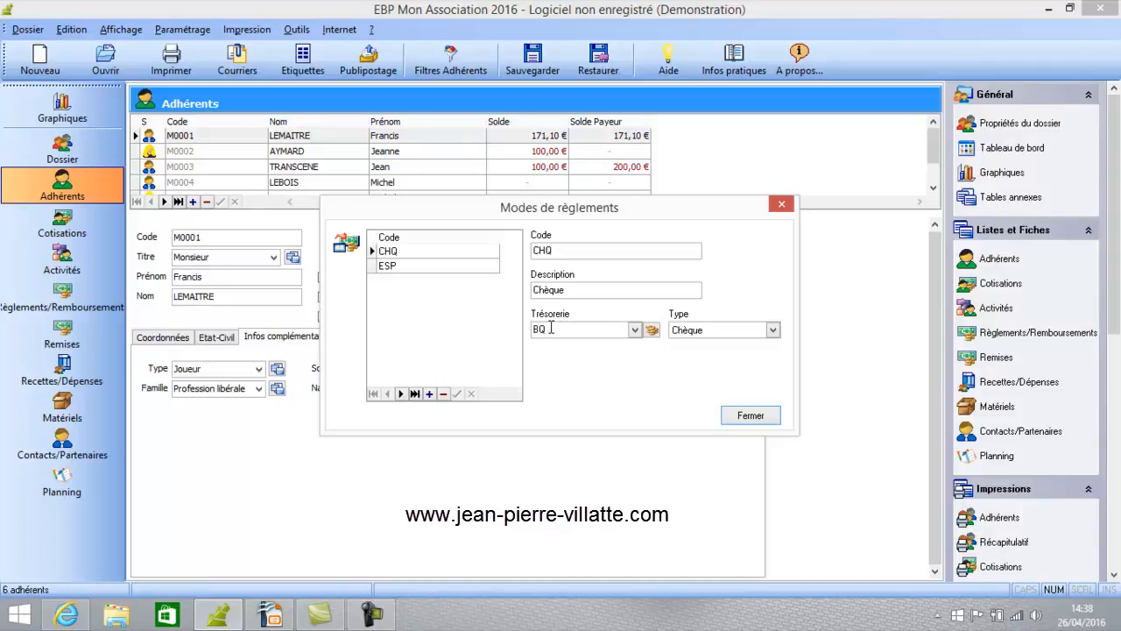
{"action": "left_click", "coordinate": [635, 330]}
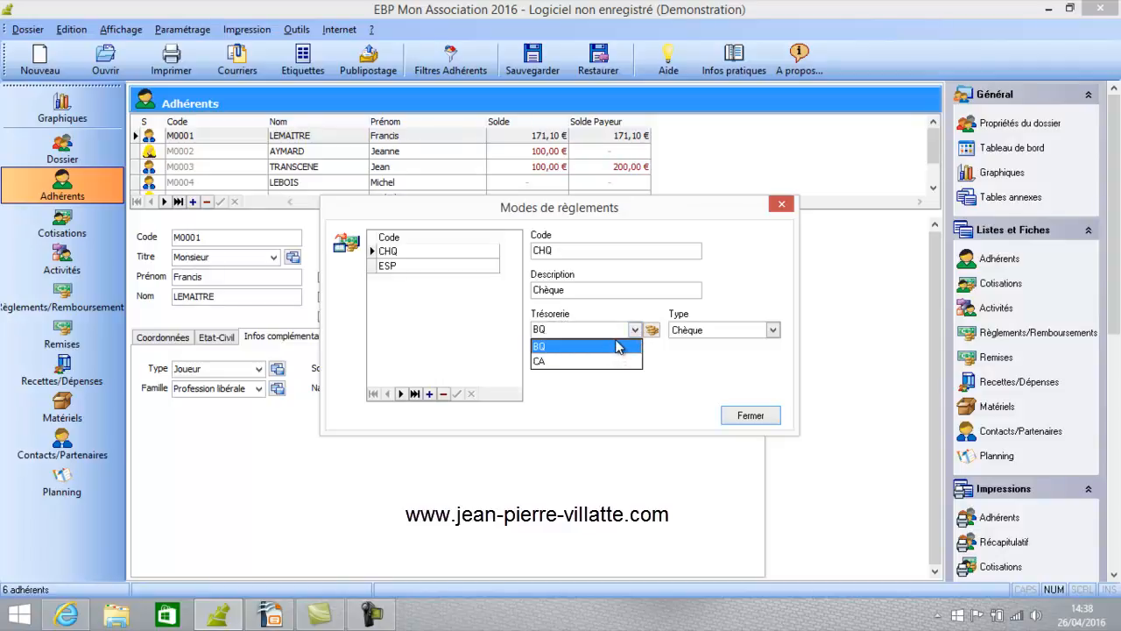
{"action": "left_click", "coordinate": [624, 348]}
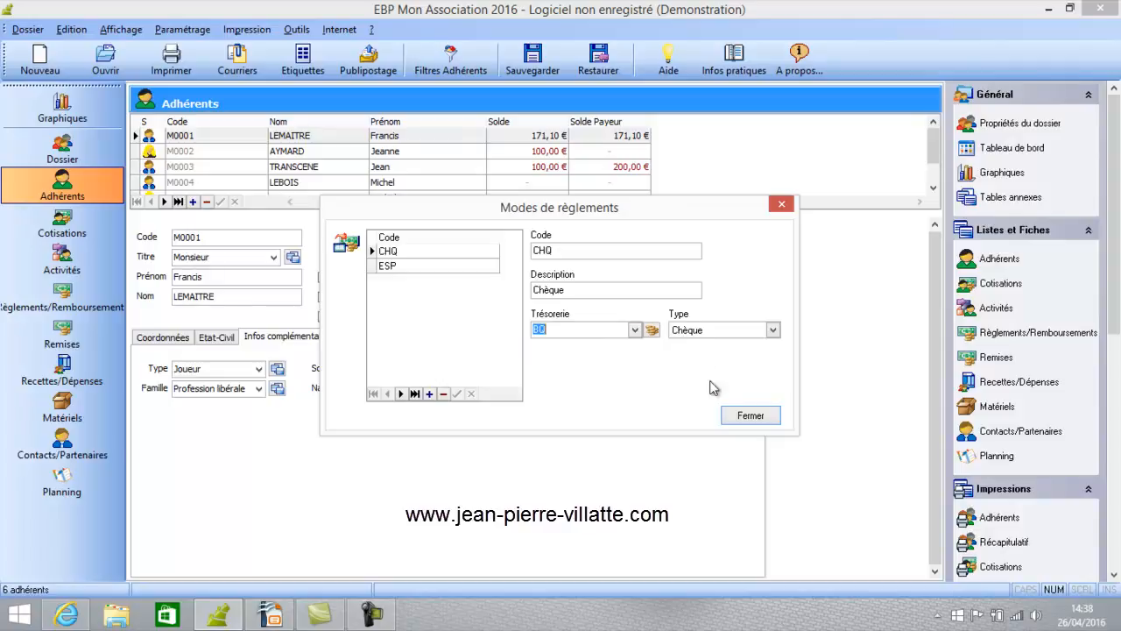
{"action": "left_click", "coordinate": [749, 415]}
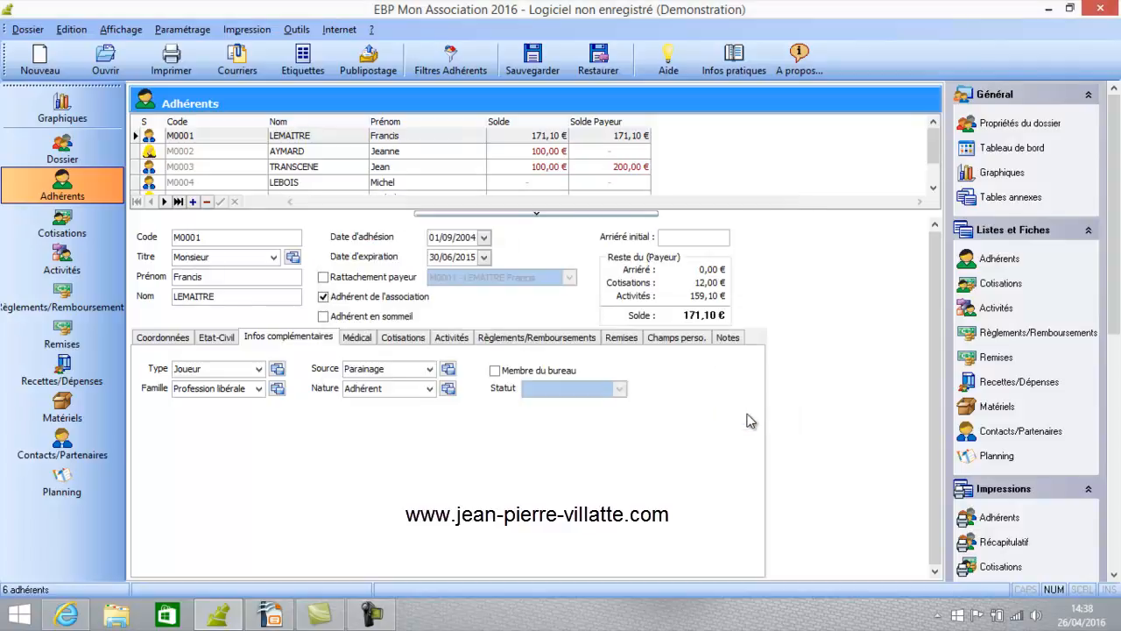
Examine the LOYER expense category and the accounts available for it
{"action": "left_click", "coordinate": [185, 32]}
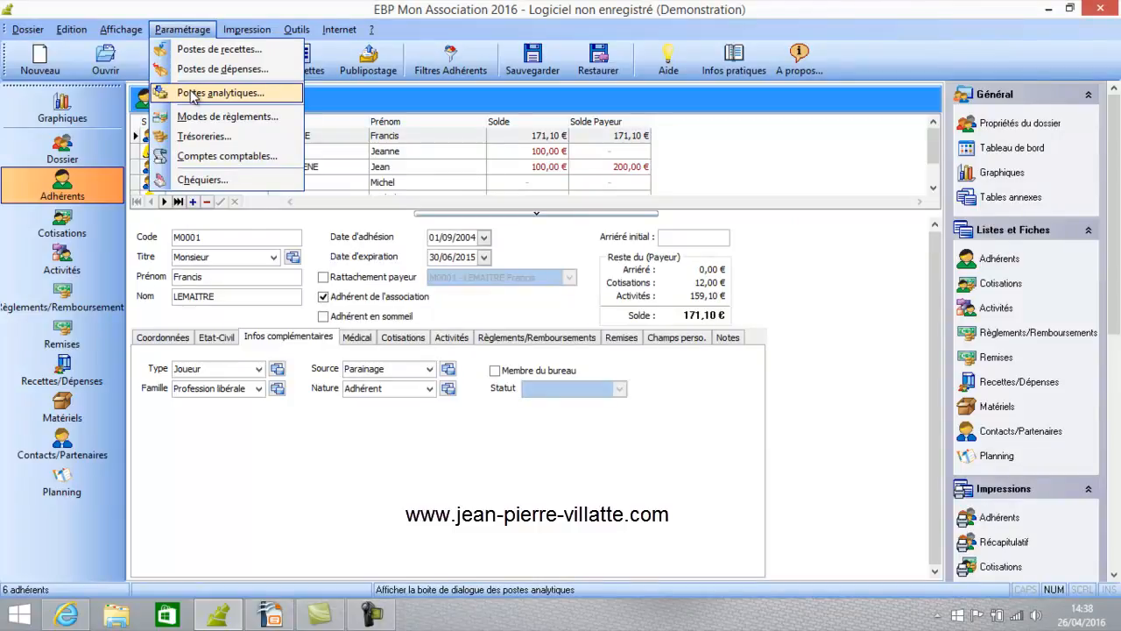
{"action": "left_click", "coordinate": [199, 69]}
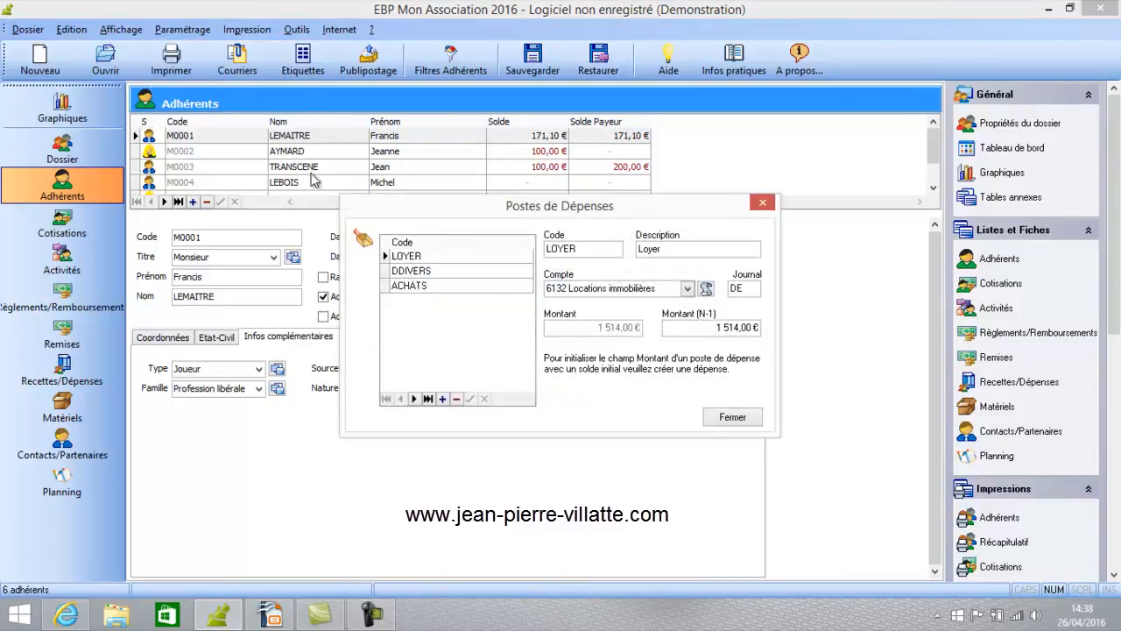
{"action": "left_click", "coordinate": [408, 258]}
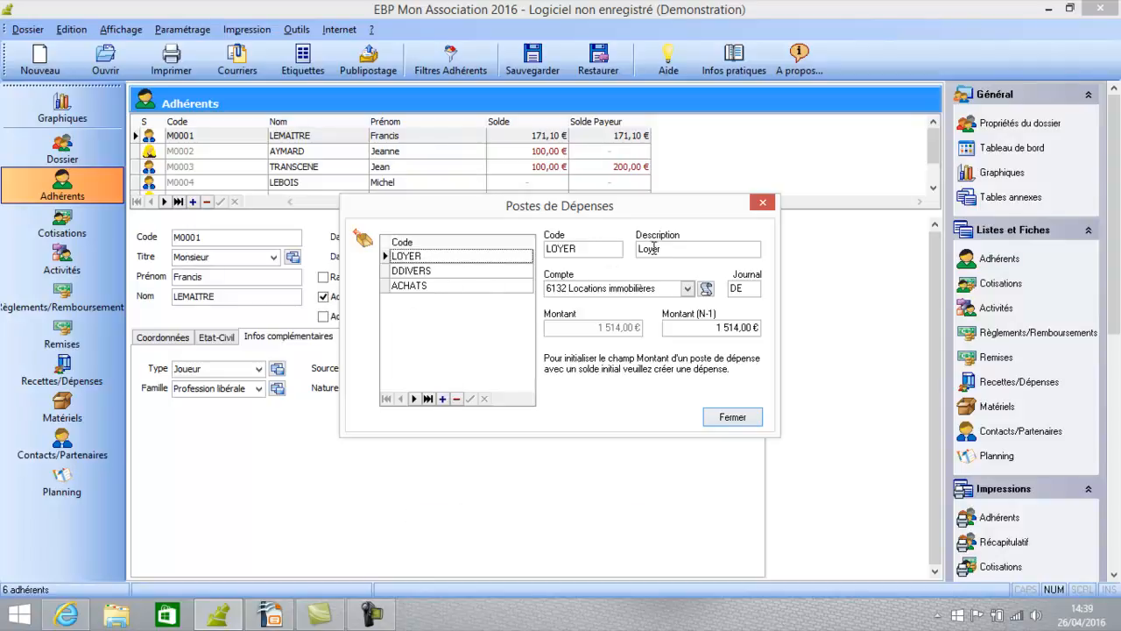
{"action": "left_click", "coordinate": [687, 289]}
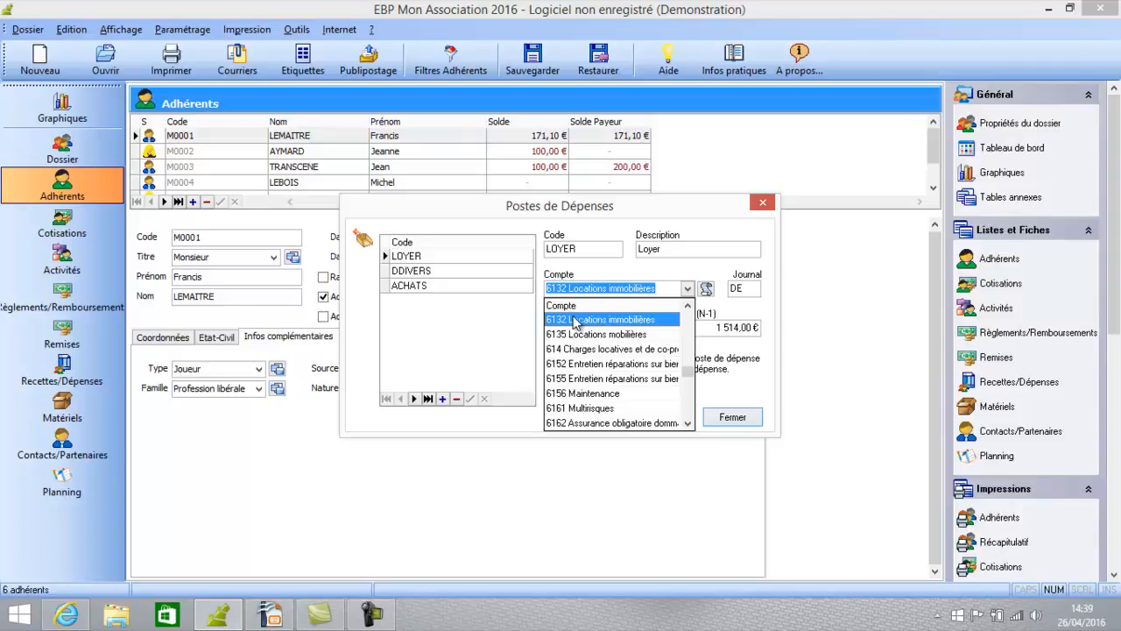
{"action": "left_click", "coordinate": [760, 310]}
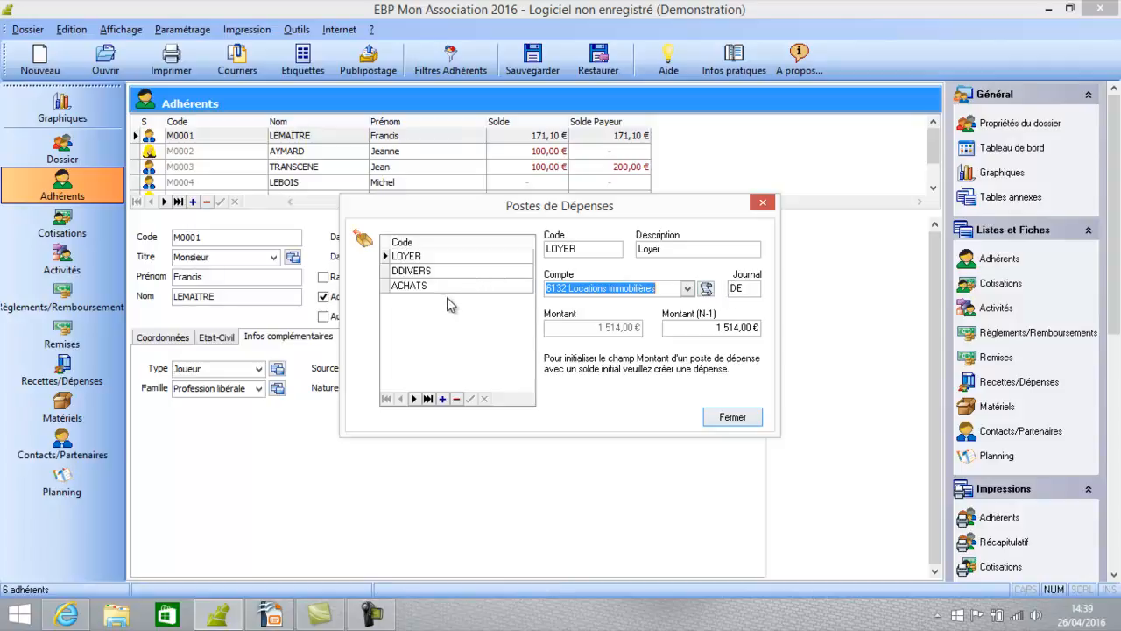
Create expense category "tel" with description TELEPHONE, account 6268 Tléphone and journal DE, and save it on closing
{"action": "left_click", "coordinate": [443, 398]}
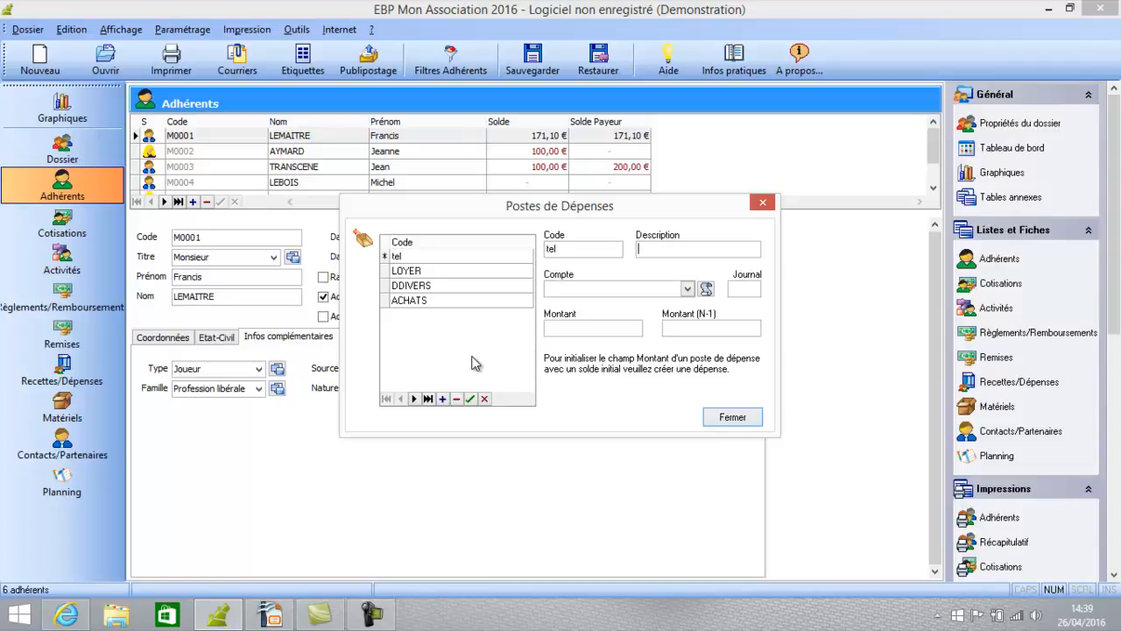
{"action": "key", "text": "Caps_Lock"}
{"action": "type", "text": "TELEPHONE"}
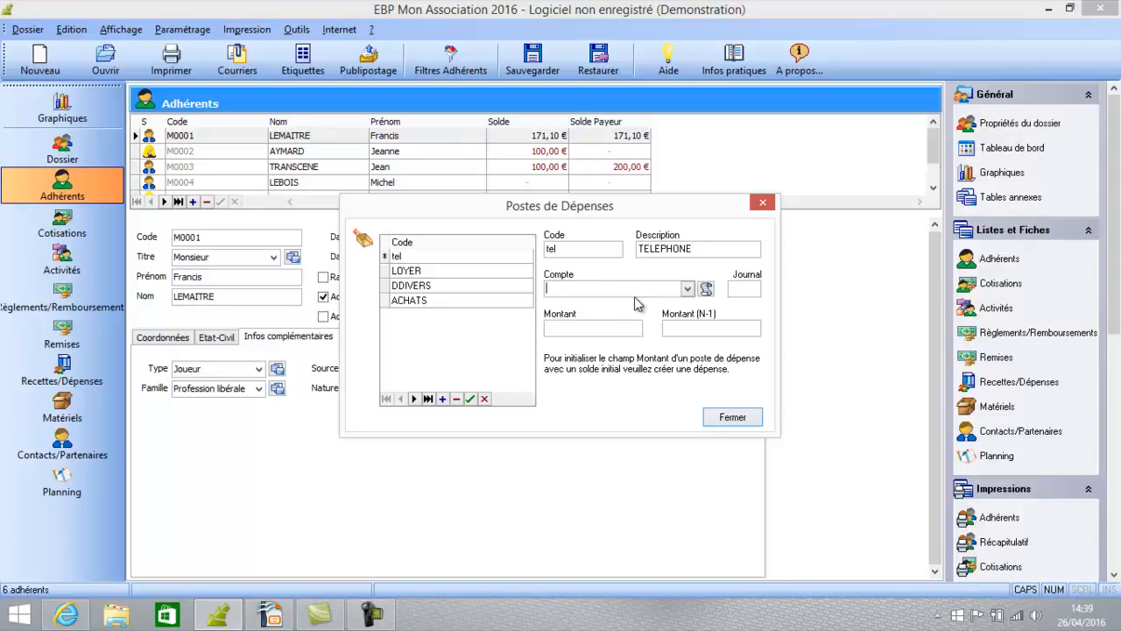
{"action": "left_click", "coordinate": [613, 288]}
{"action": "type", "text": "626"}
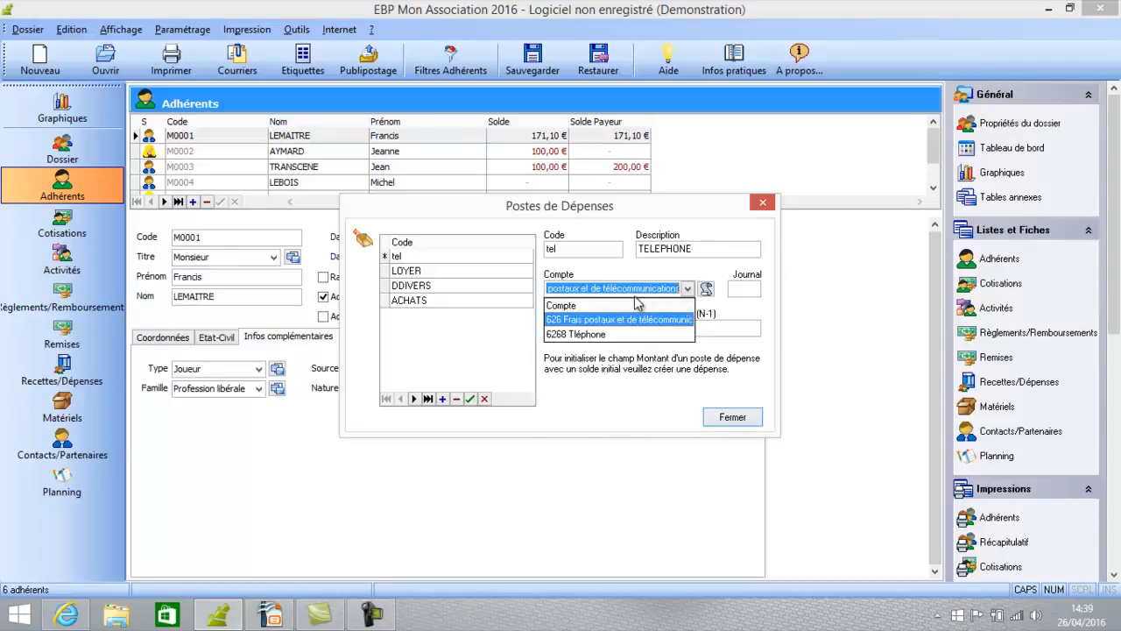
{"action": "left_click", "coordinate": [603, 334]}
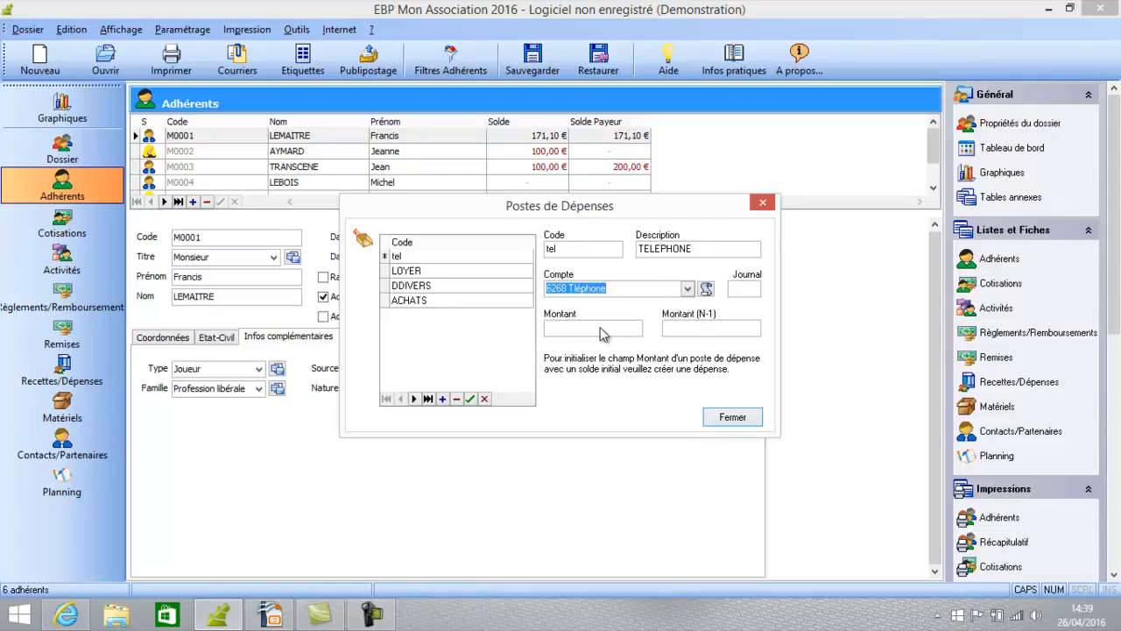
{"action": "left_click", "coordinate": [746, 291]}
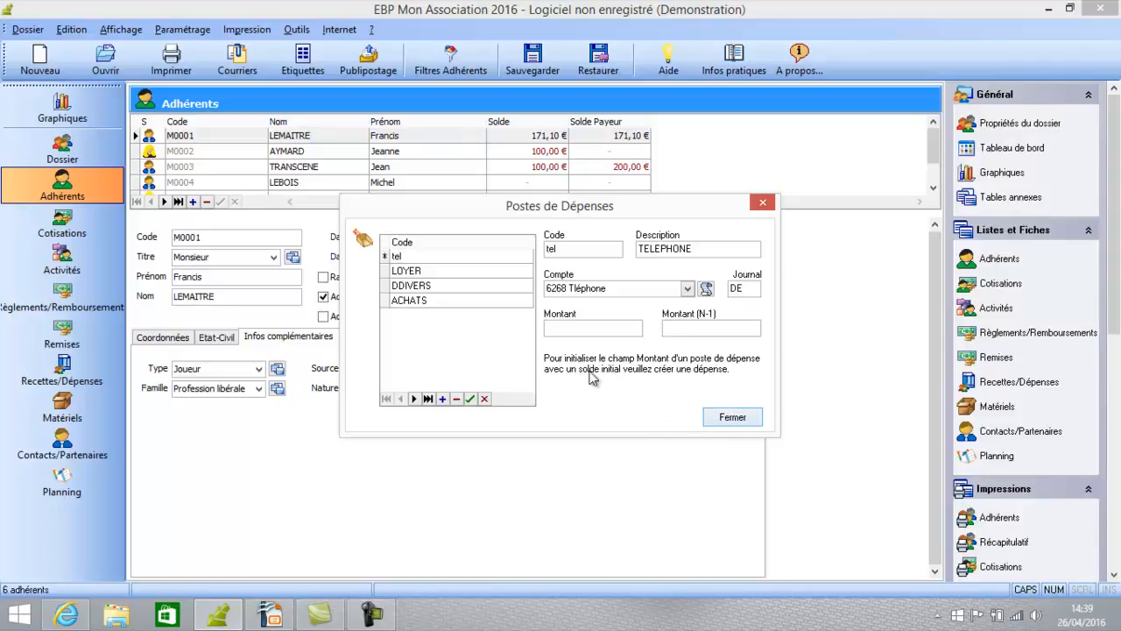
{"action": "left_click", "coordinate": [734, 418]}
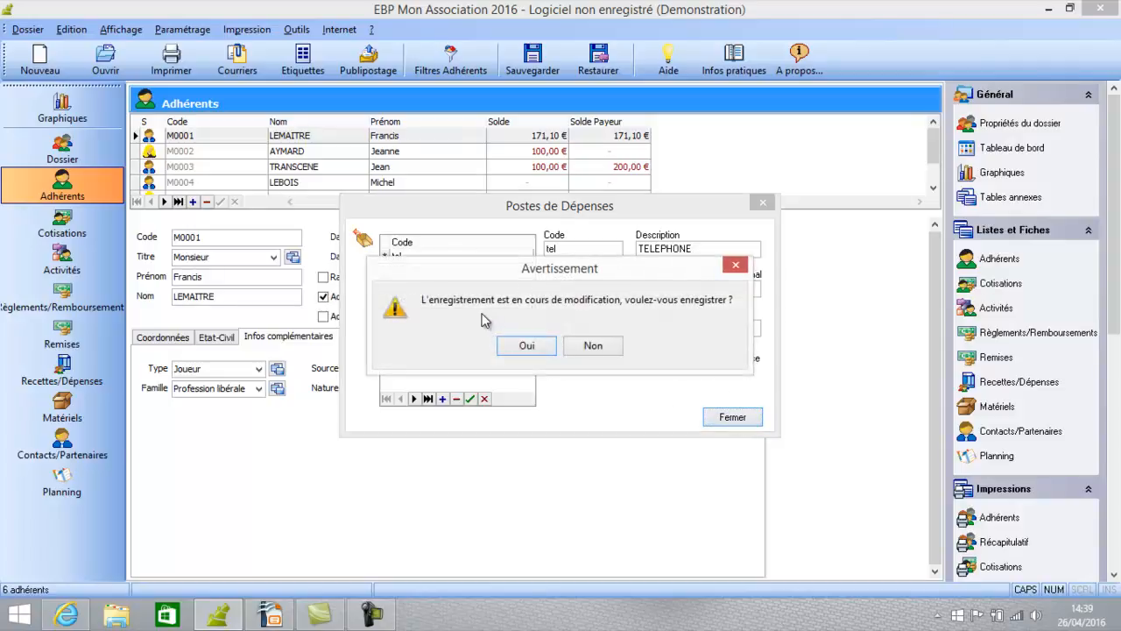
{"action": "left_click", "coordinate": [533, 352]}
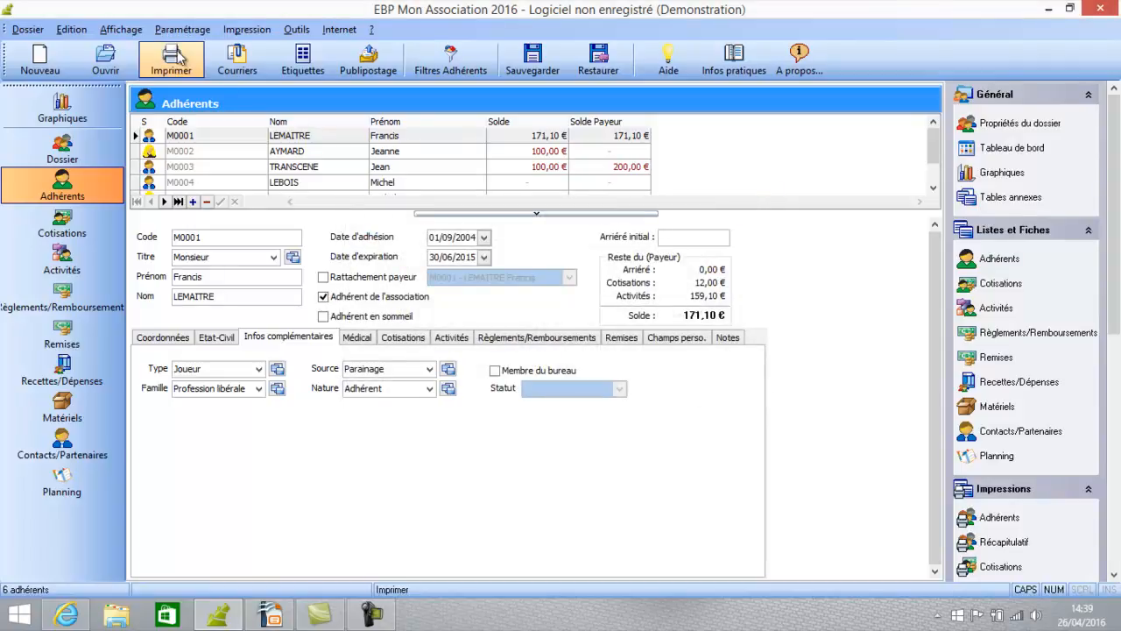
Open the income categories and examine the account and journal of REC_COT_A, REC_COT_M, REC DON and REC_ACT_RST
{"action": "left_click", "coordinate": [182, 29]}
{"action": "left_click", "coordinate": [184, 50]}
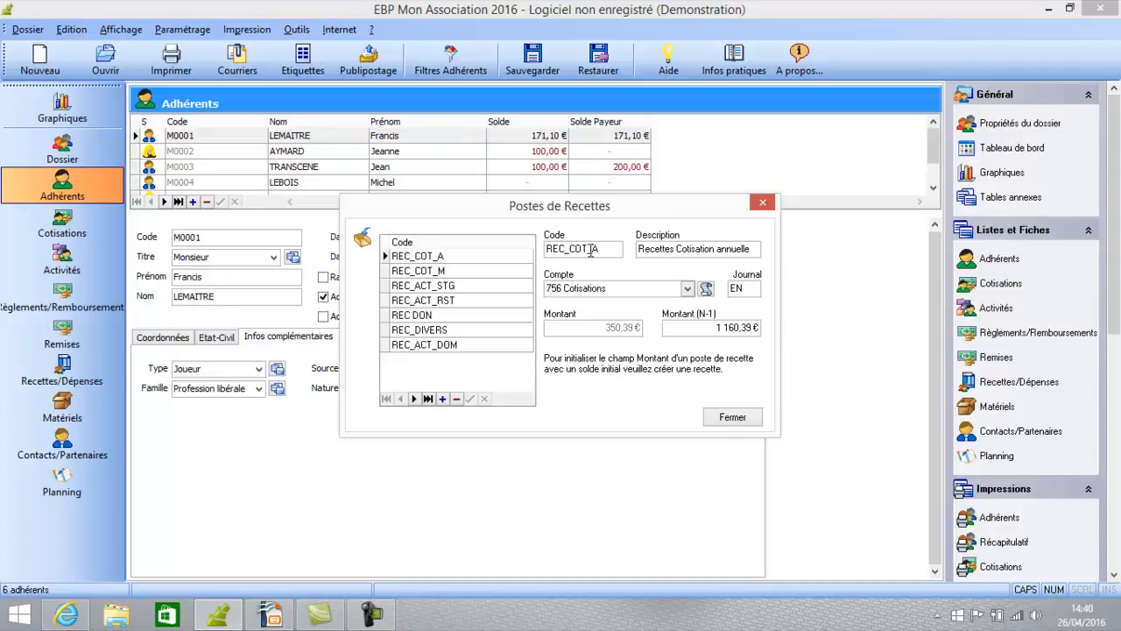
{"action": "left_click", "coordinate": [455, 273]}
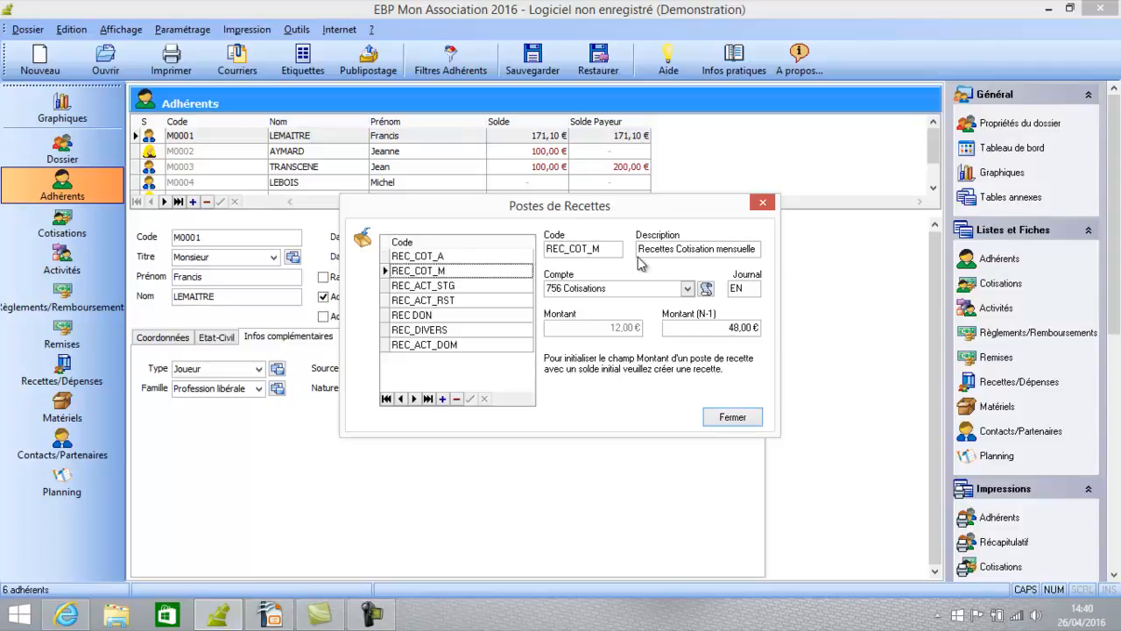
{"action": "left_click", "coordinate": [447, 317]}
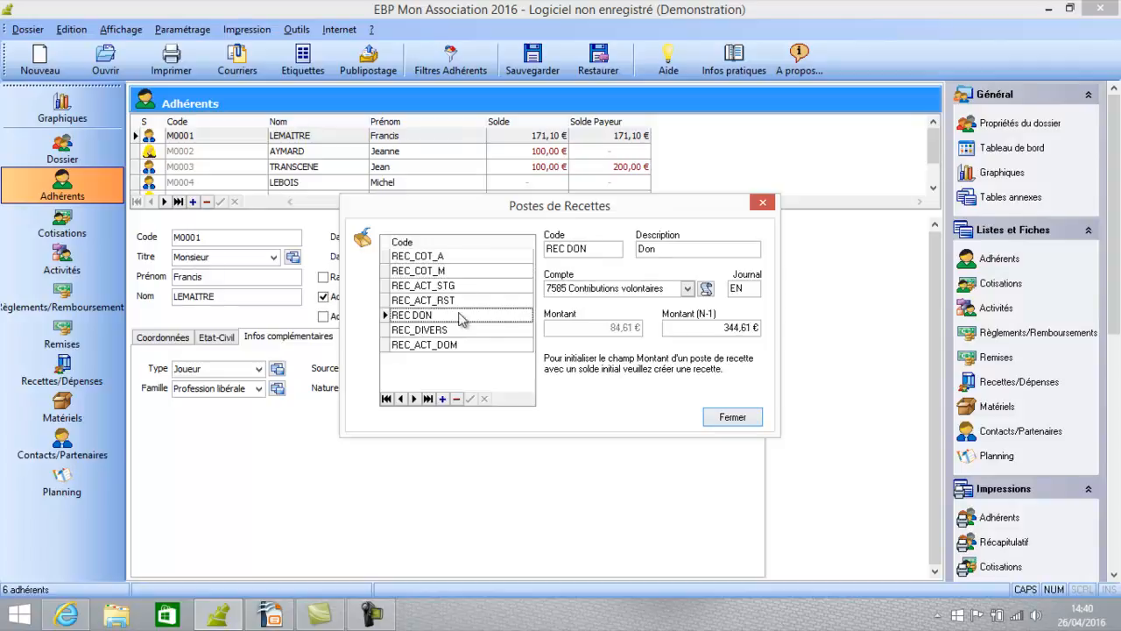
{"action": "left_click", "coordinate": [557, 286]}
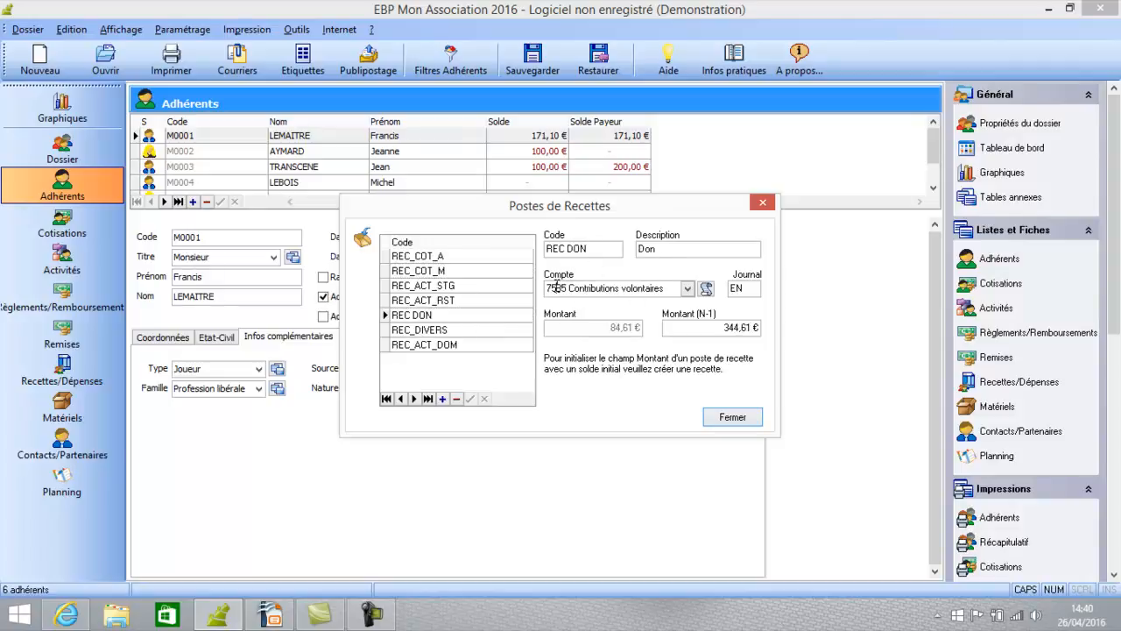
{"action": "left_click", "coordinate": [468, 303]}
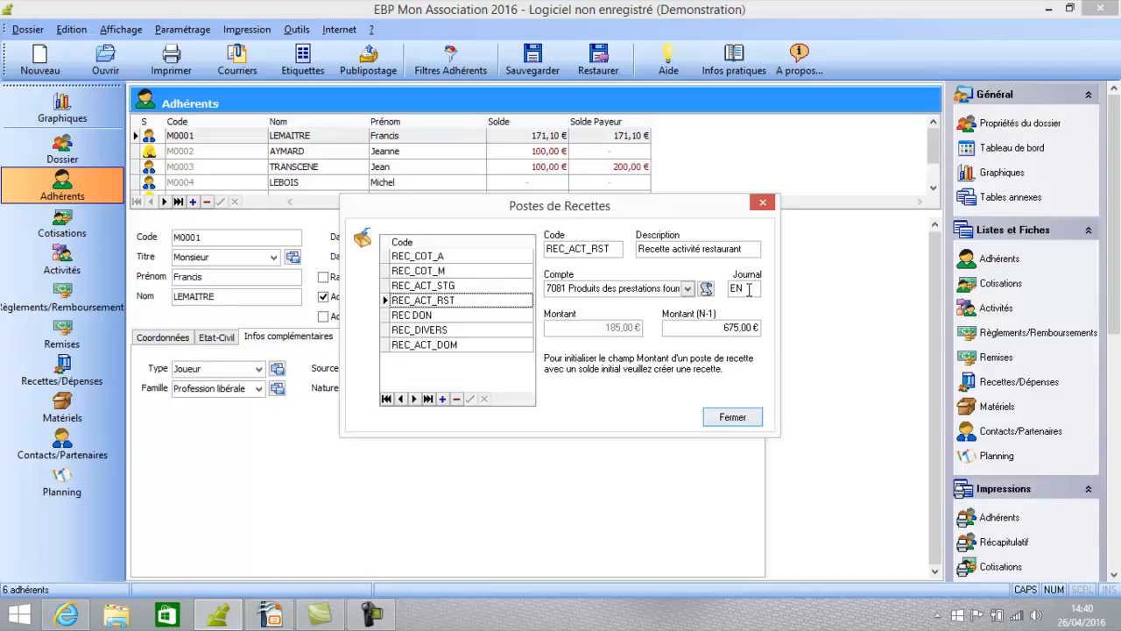
Review the accounts assigned to income categories REC_ACT_STG, REC_COT_A and REC DON, and close the income category list
{"action": "left_click", "coordinate": [417, 273]}
{"action": "left_click", "coordinate": [420, 286]}
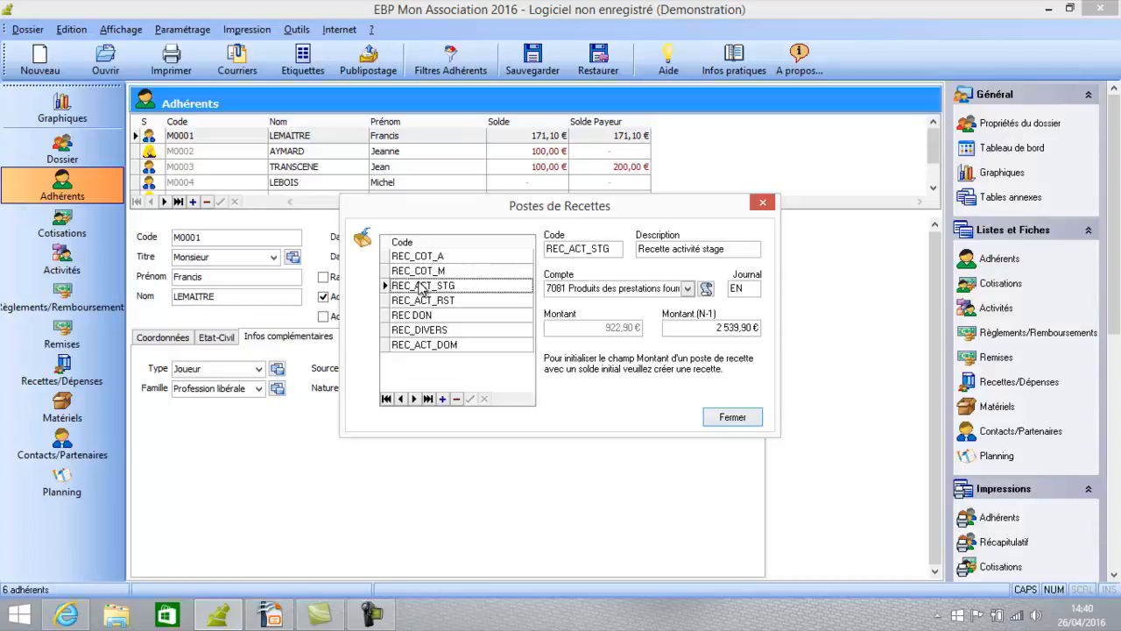
{"action": "left_click", "coordinate": [431, 257]}
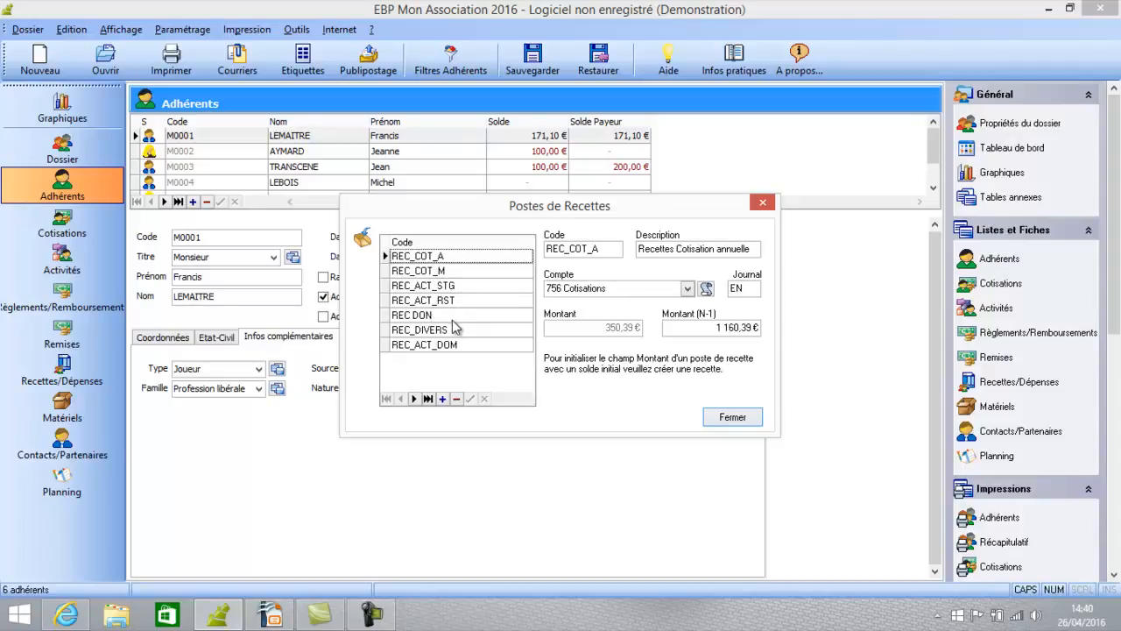
{"action": "left_click", "coordinate": [454, 315]}
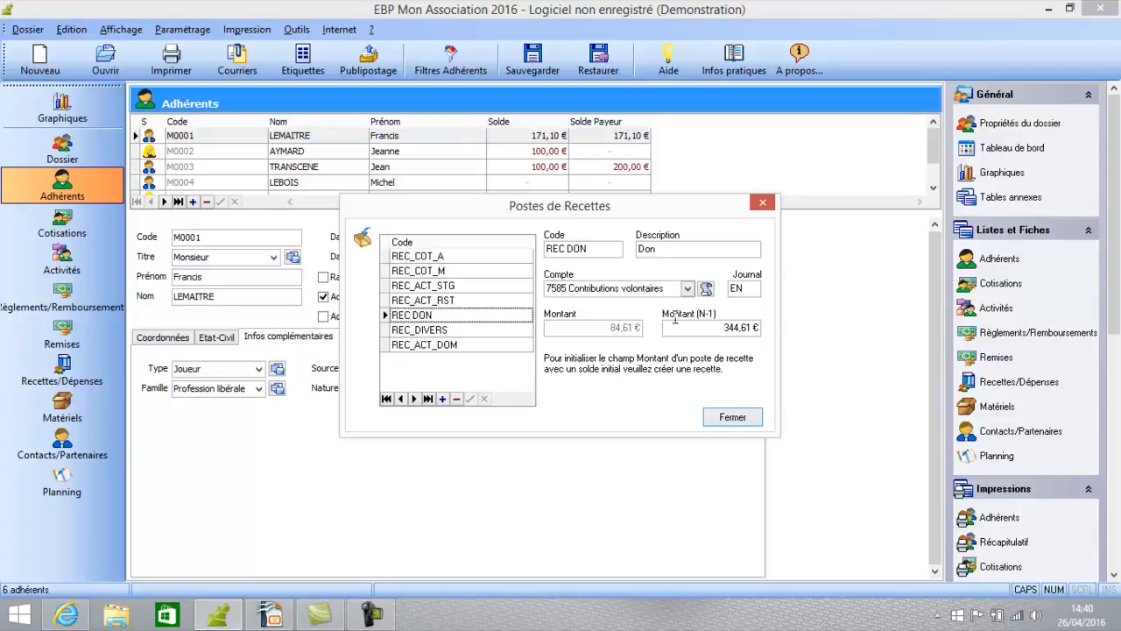
{"action": "left_click", "coordinate": [744, 417]}
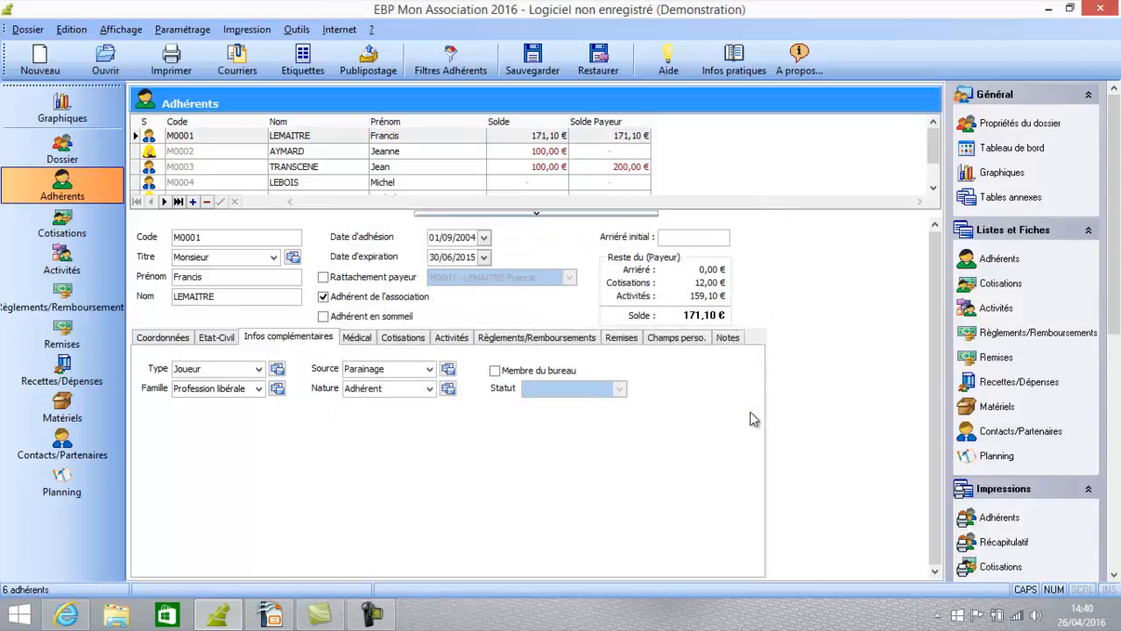
View the treasury list with the CA treasury's account and balances, and close it
{"action": "left_click", "coordinate": [186, 30]}
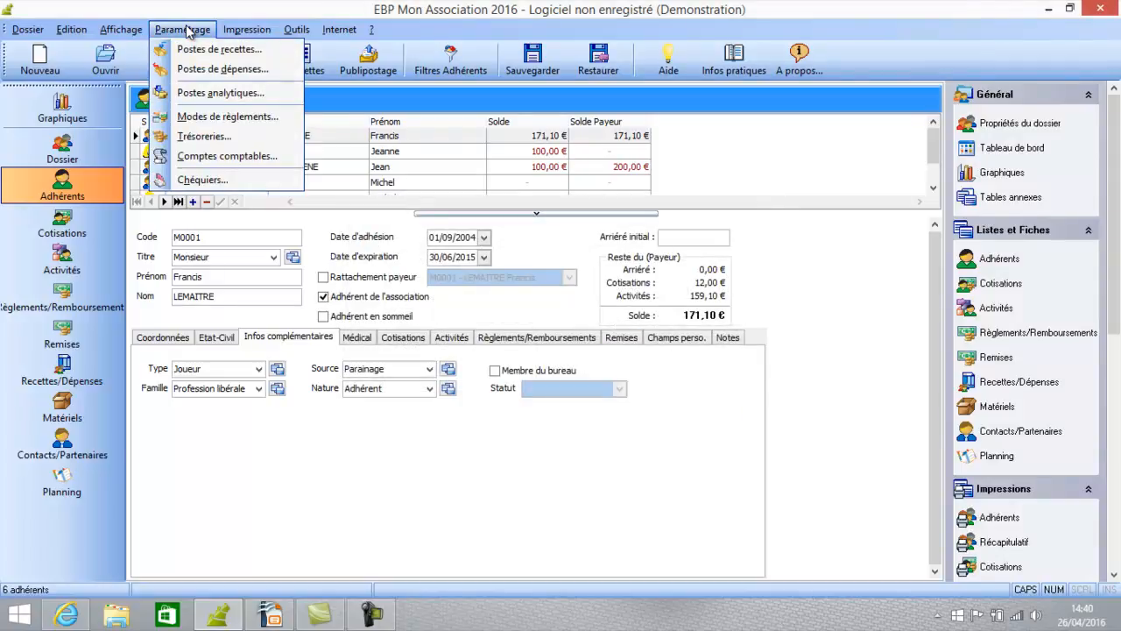
{"action": "left_click", "coordinate": [222, 138]}
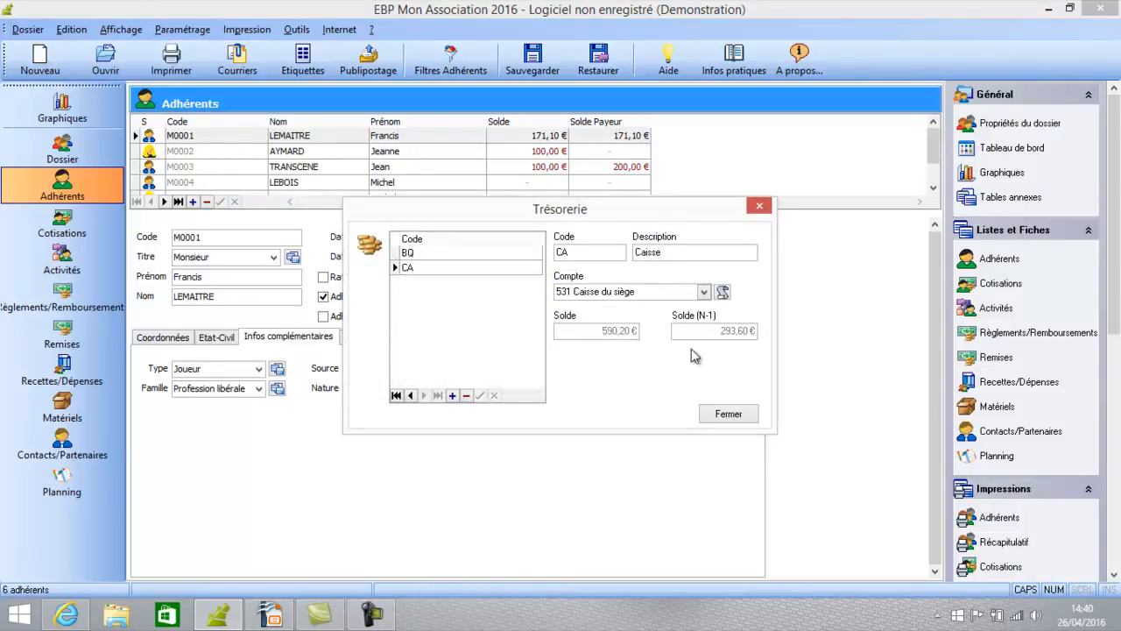
{"action": "left_click", "coordinate": [730, 419]}
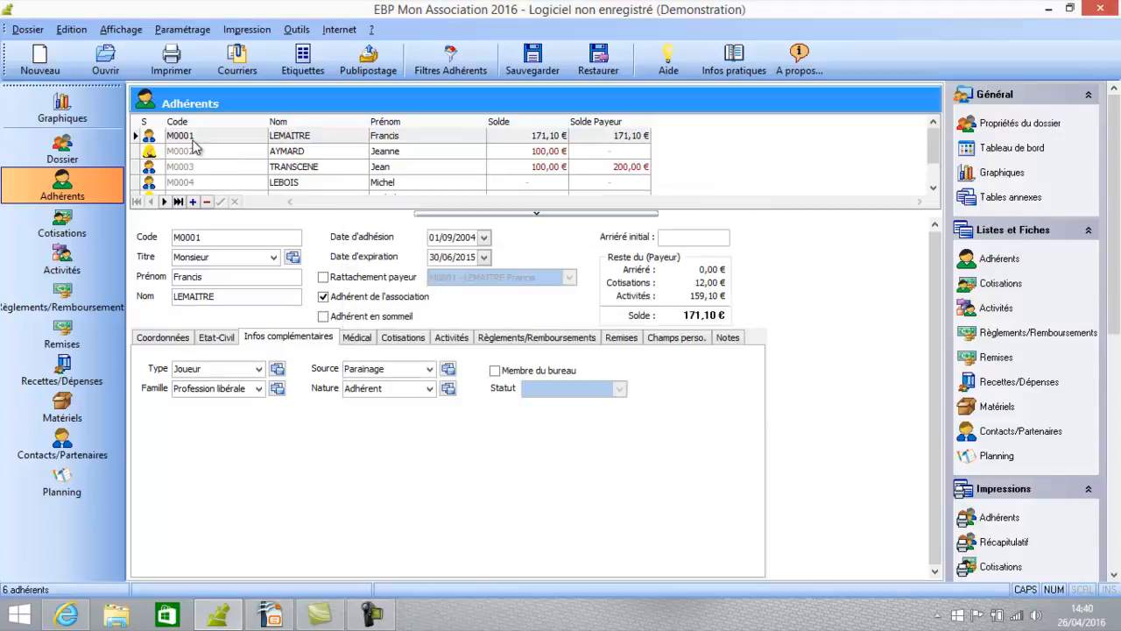
Check the expense category list, including the tel category's details, and close it
{"action": "left_click", "coordinate": [197, 31]}
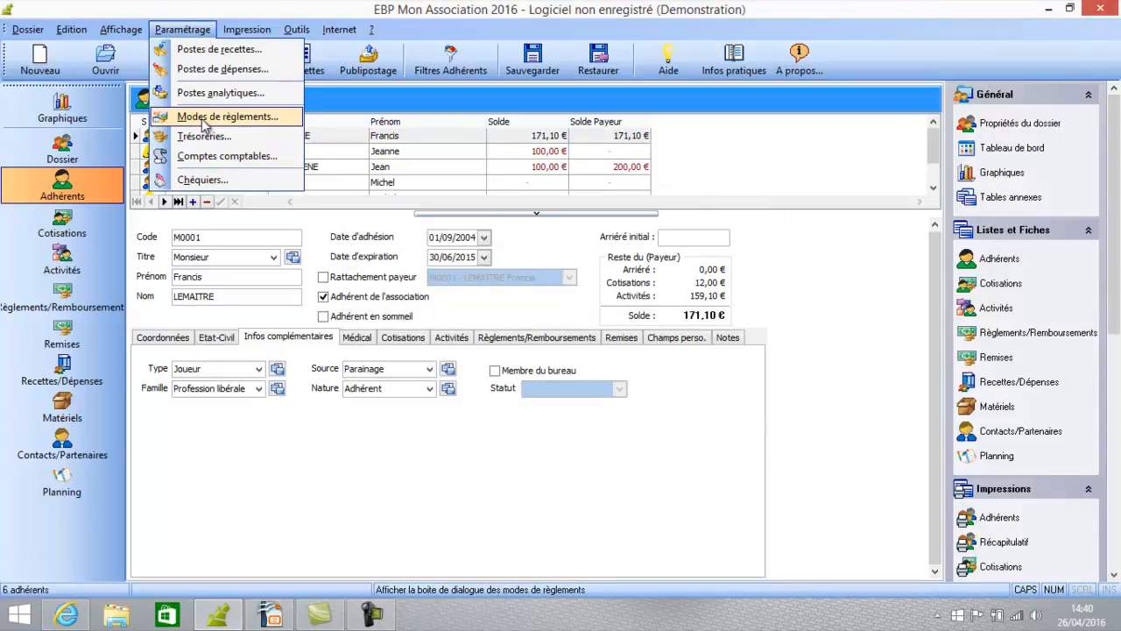
{"action": "left_click", "coordinate": [226, 70]}
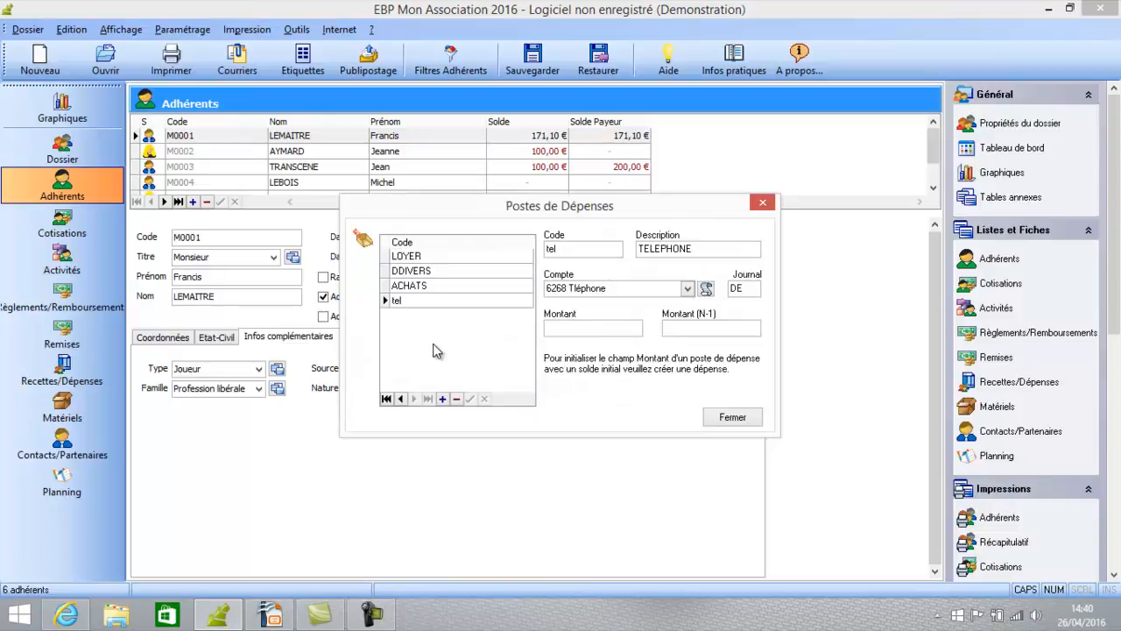
{"action": "left_click", "coordinate": [732, 418]}
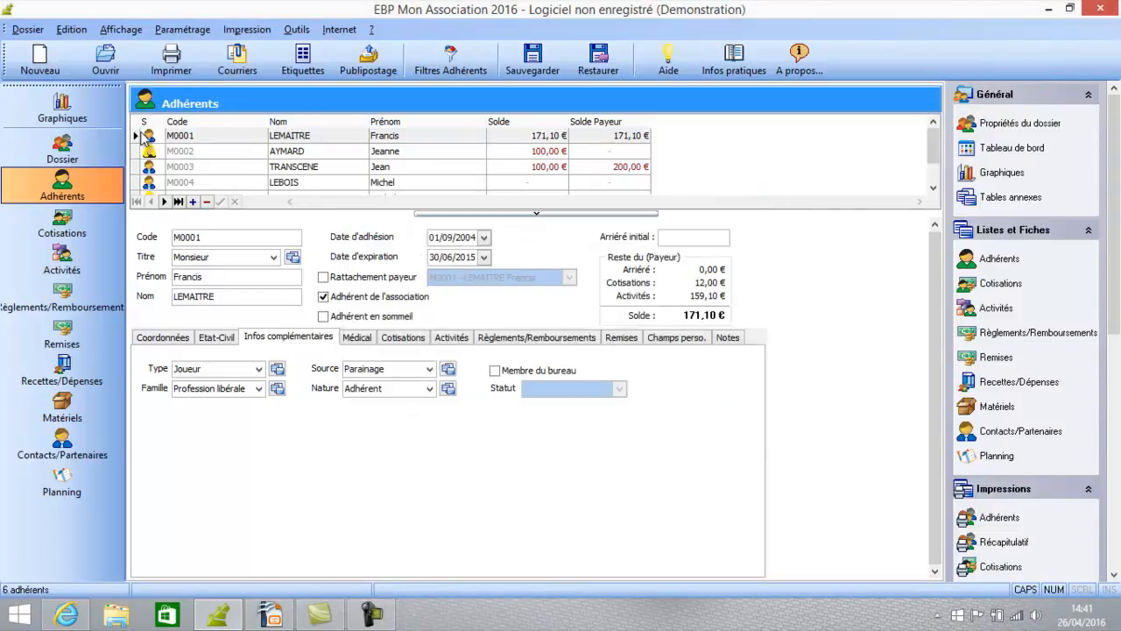
Reopen the income categories to check the account assigned to REC_ACT_STG, and close them
{"action": "left_click", "coordinate": [196, 32]}
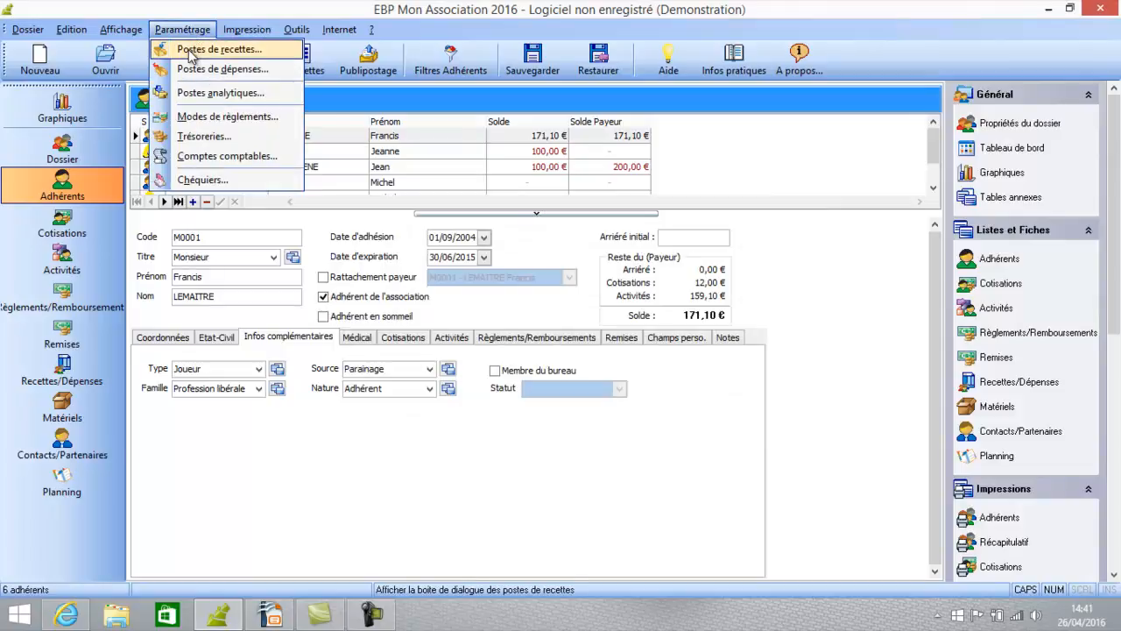
{"action": "left_click", "coordinate": [194, 48]}
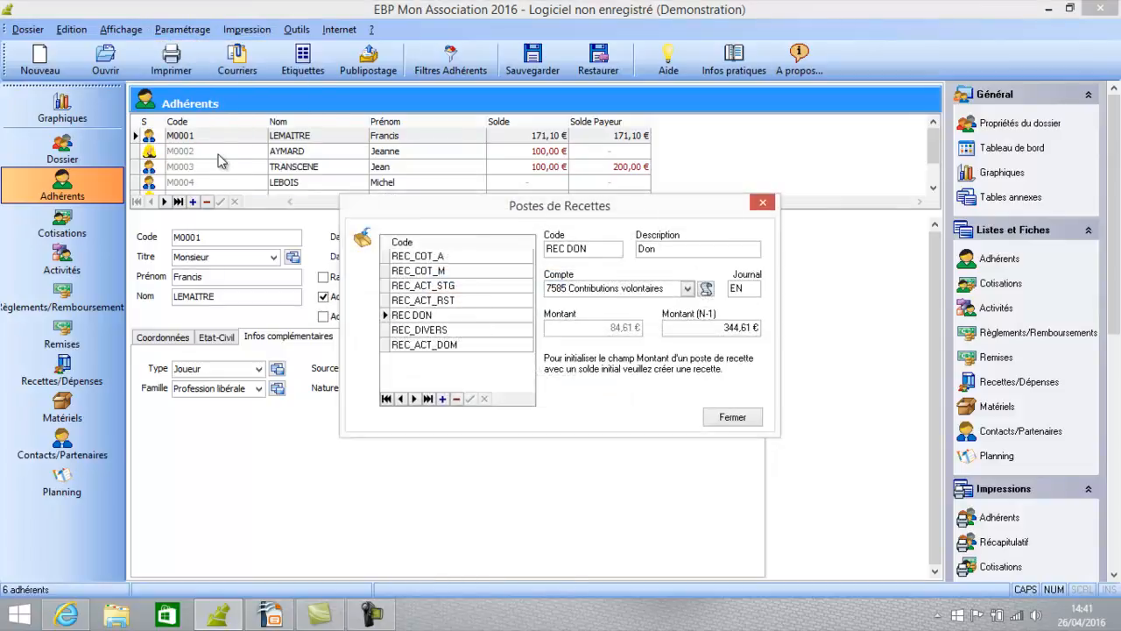
{"action": "left_click", "coordinate": [426, 288]}
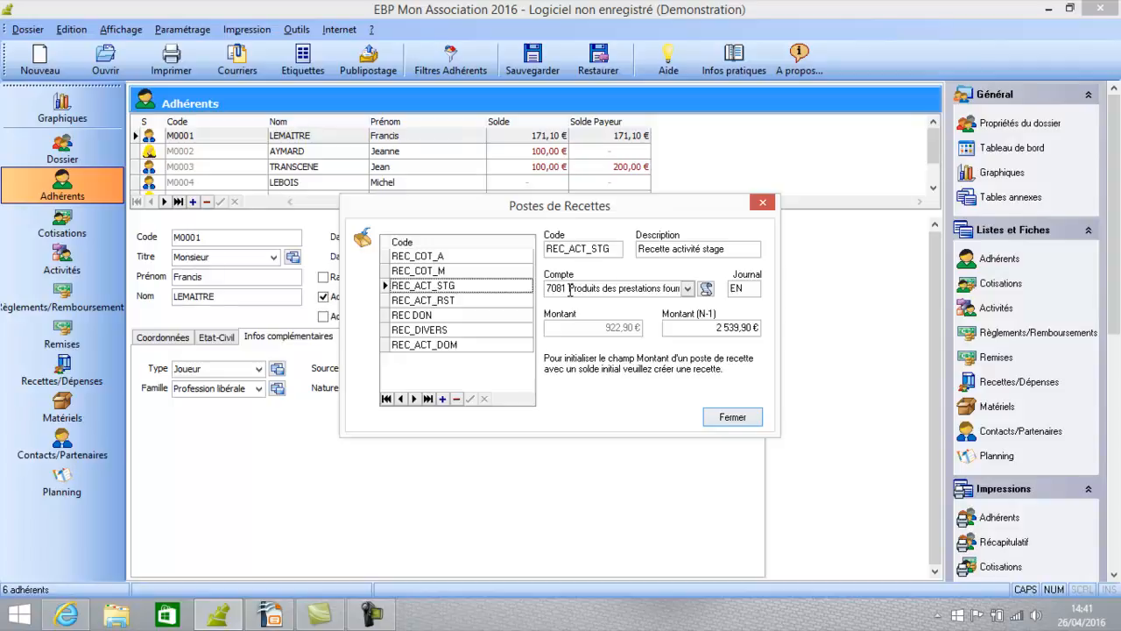
{"action": "left_click", "coordinate": [730, 417]}
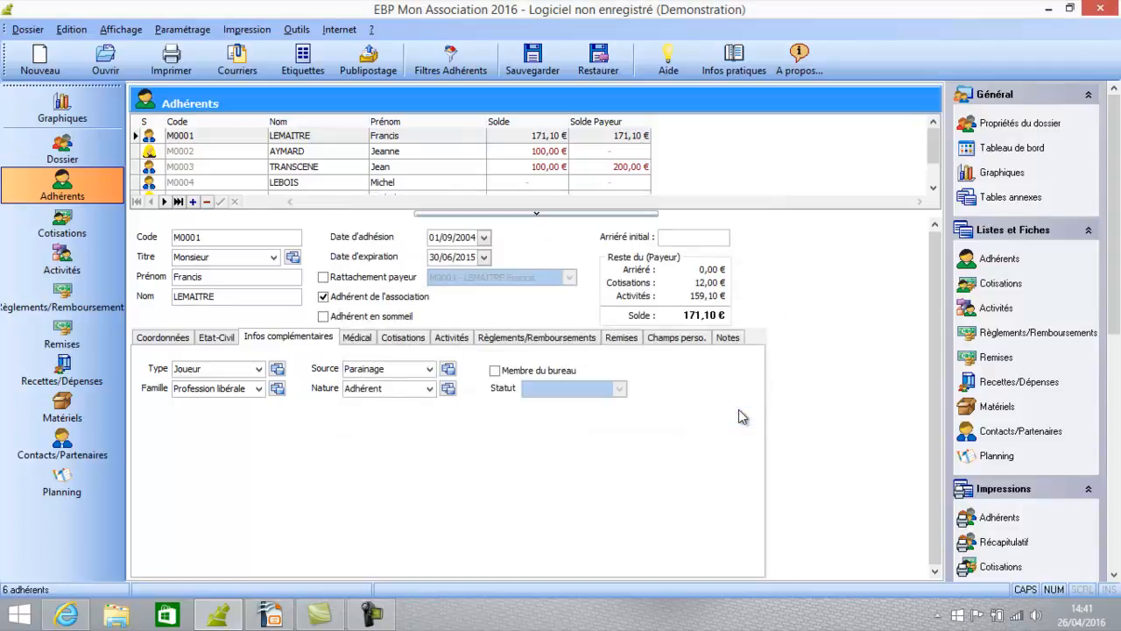